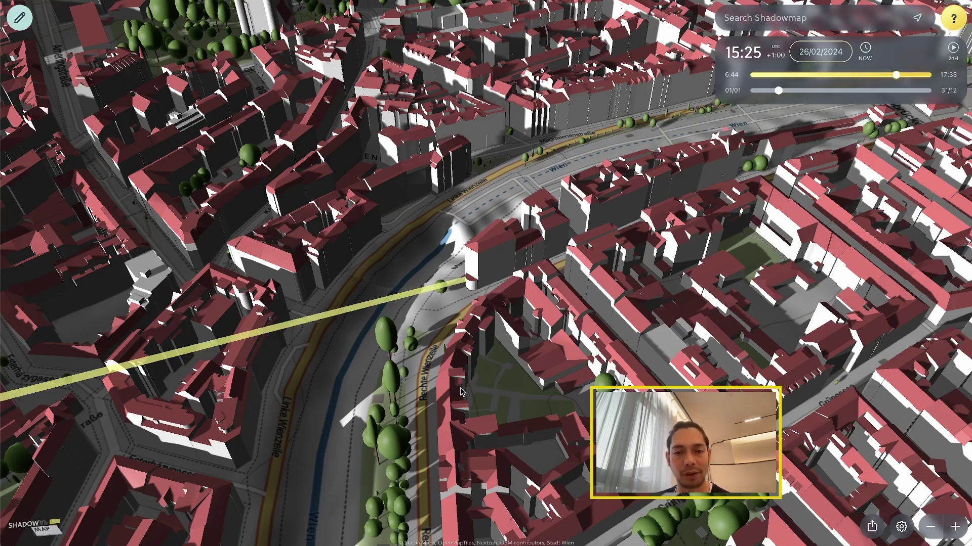
- Open the list of saved projects
left_click_drag(485, 256, 475, 265)
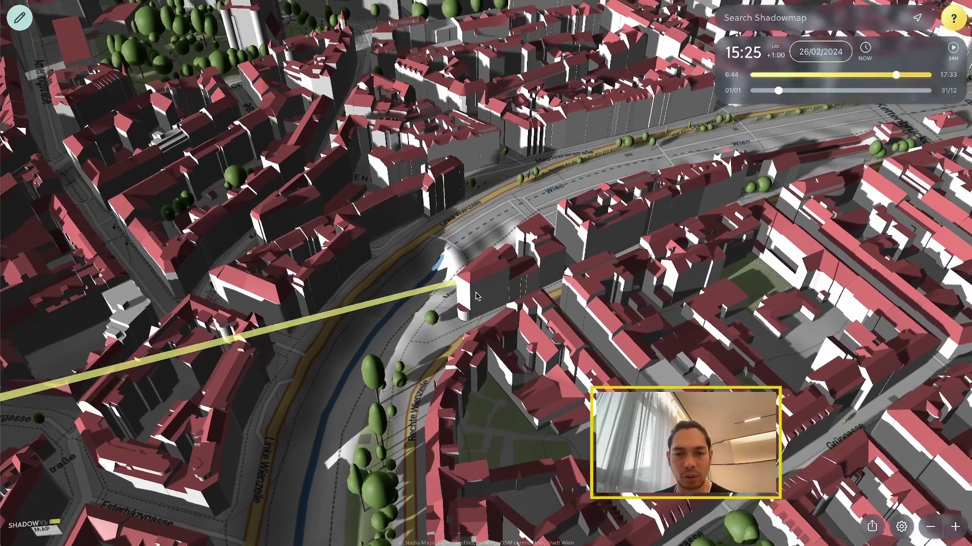
left_click_drag(457, 297, 470, 311)
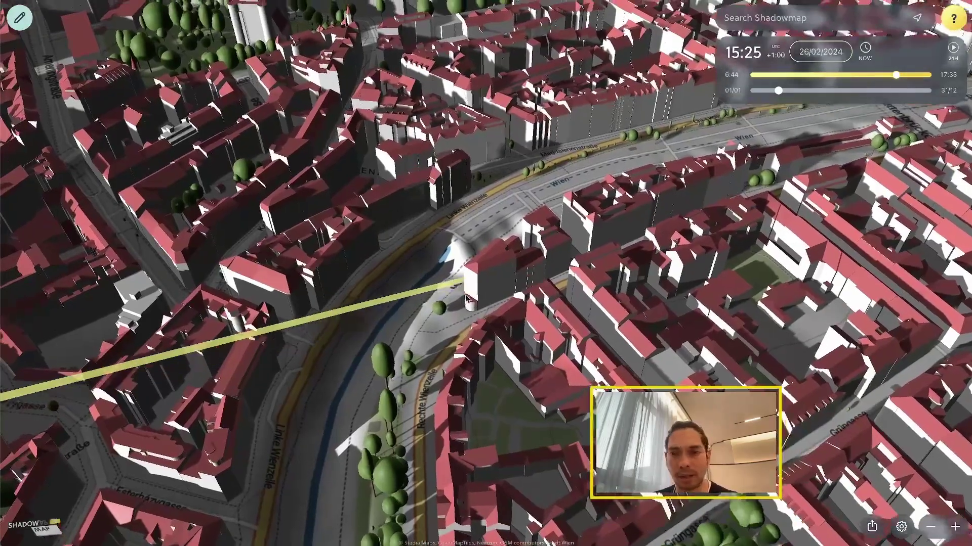
mouse_move(470, 311)
right_mouse_down()
mouse_move(526, 304)
mouse_move(486, 301)
right_mouse_up()
left_click_drag(484, 300, 514, 312)
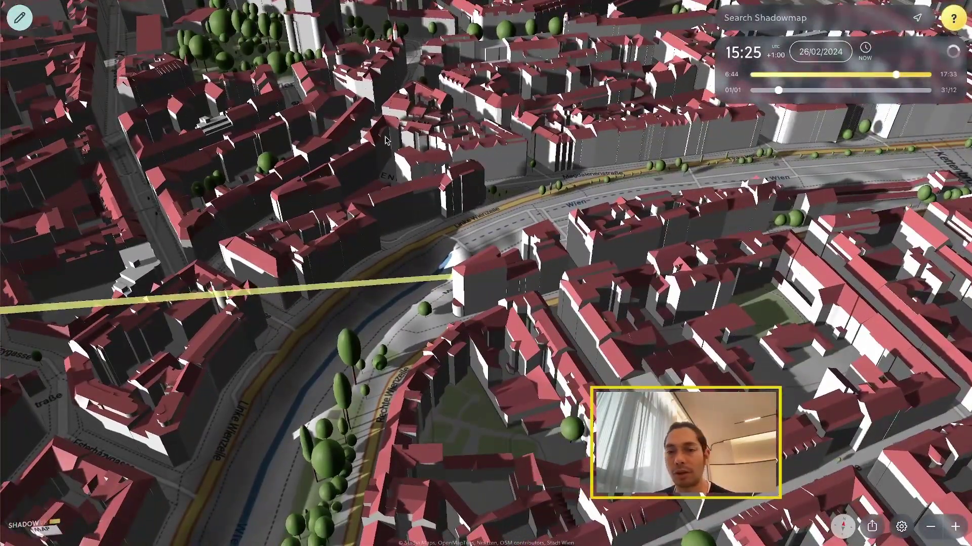
left_click(19, 17)
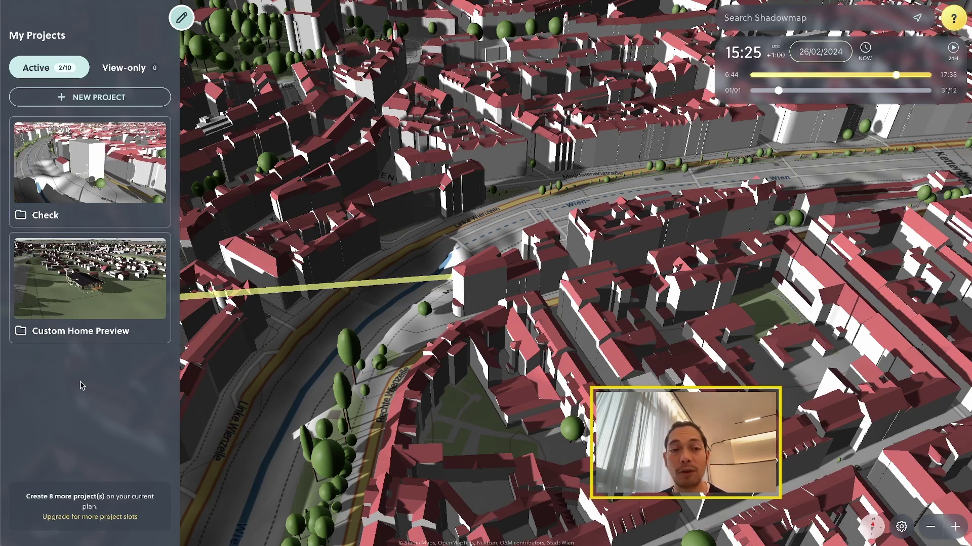
- Examine the corner building between Margaritensteg and Rechte Wienzeile and its surroundings from the river side
right_click_drag(437, 265, 516, 305)
scroll(516, 304, "up", 5)
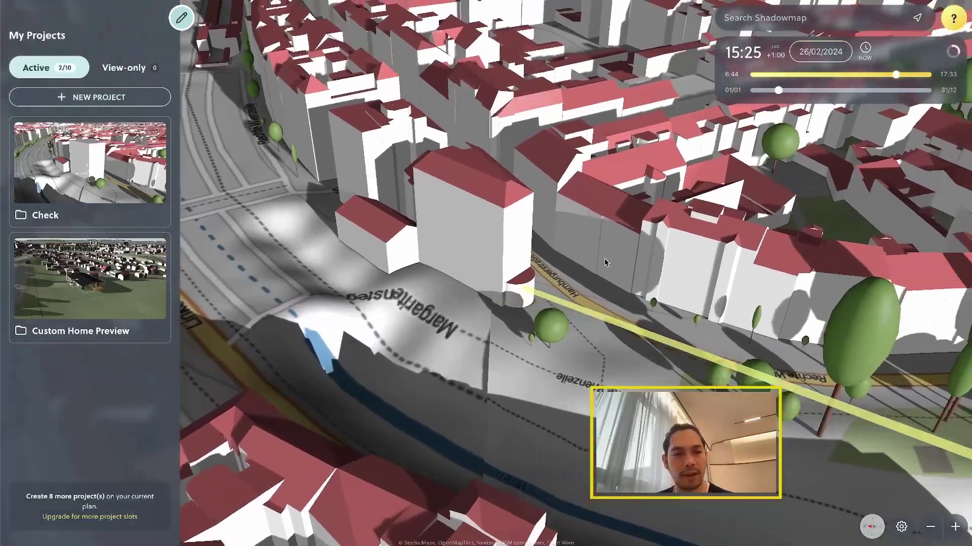
left_click_drag(605, 258, 564, 286)
scroll(562, 291, "up", 3)
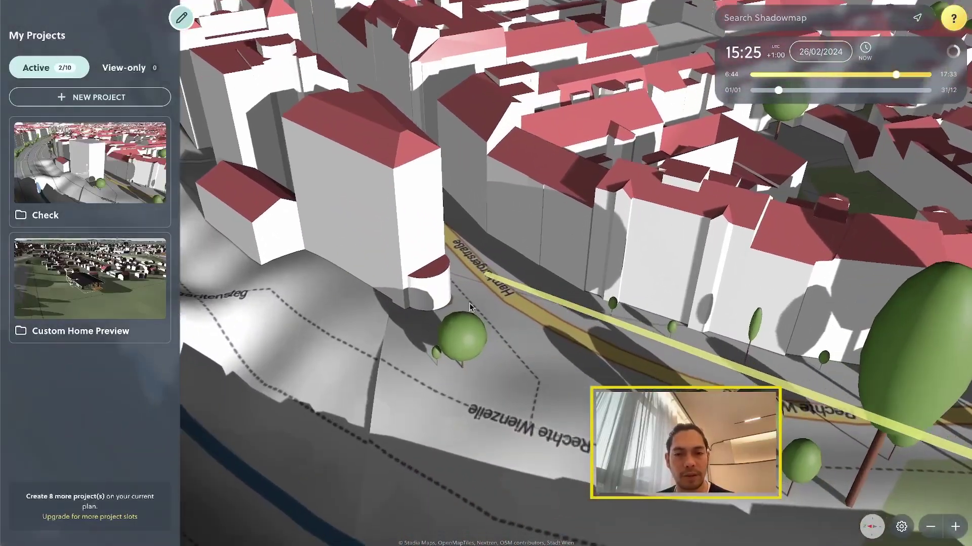
left_click_drag(470, 304, 634, 312)
right_click_drag(634, 311, 610, 300)
scroll(610, 300, "down", 3)
left_click_drag(671, 299, 631, 312)
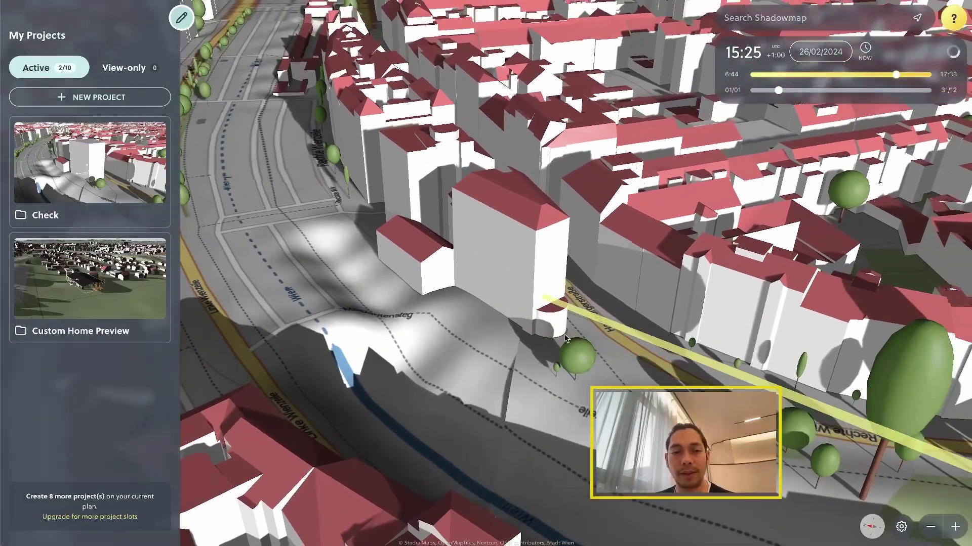
right_click_drag(615, 325, 633, 324)
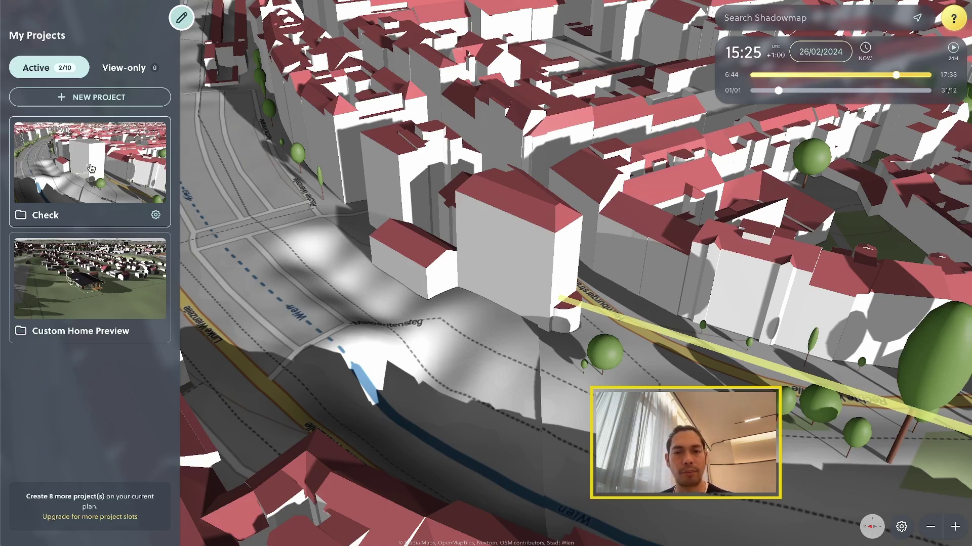
- Open the saved project named Check
left_click(117, 169)
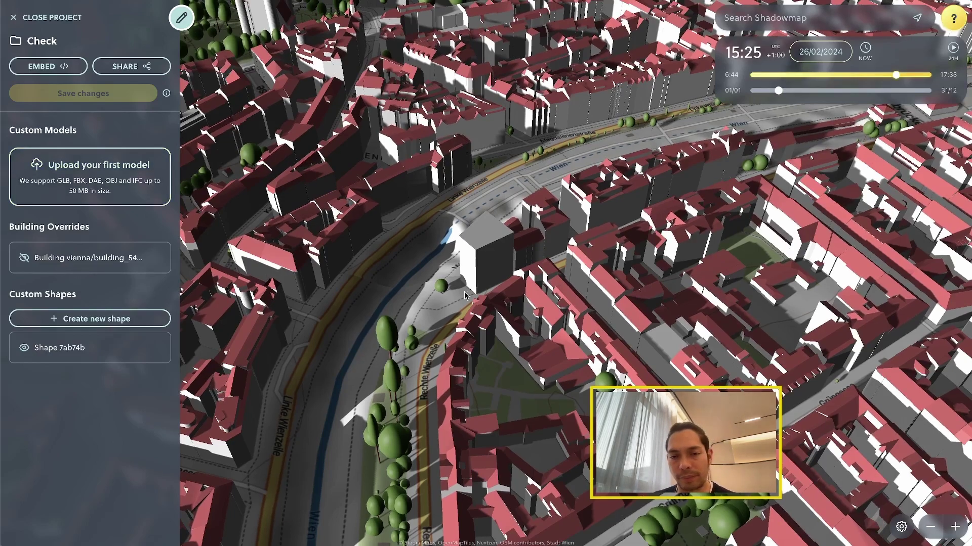
right_click_drag(486, 282, 536, 245)
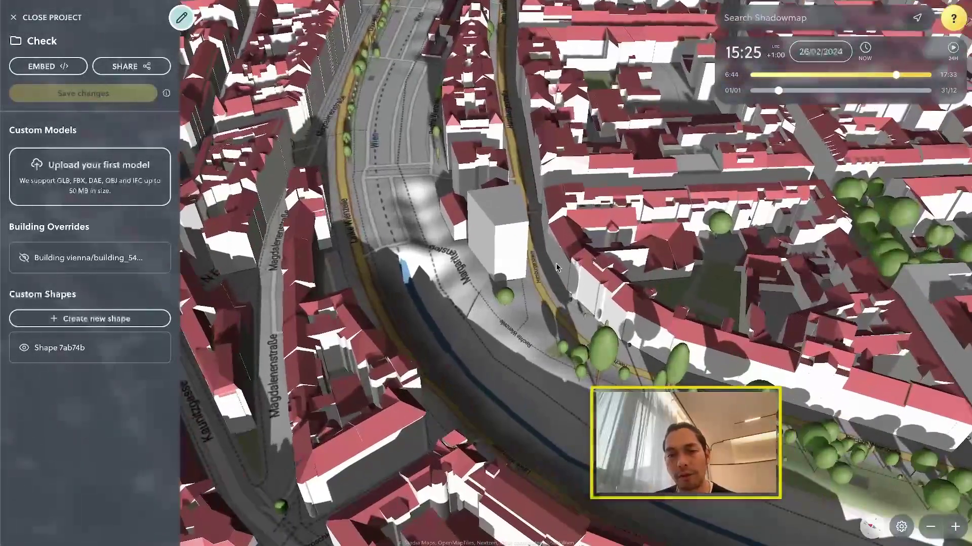
scroll(535, 248, "up", 5)
scroll(562, 289, "up", 3)
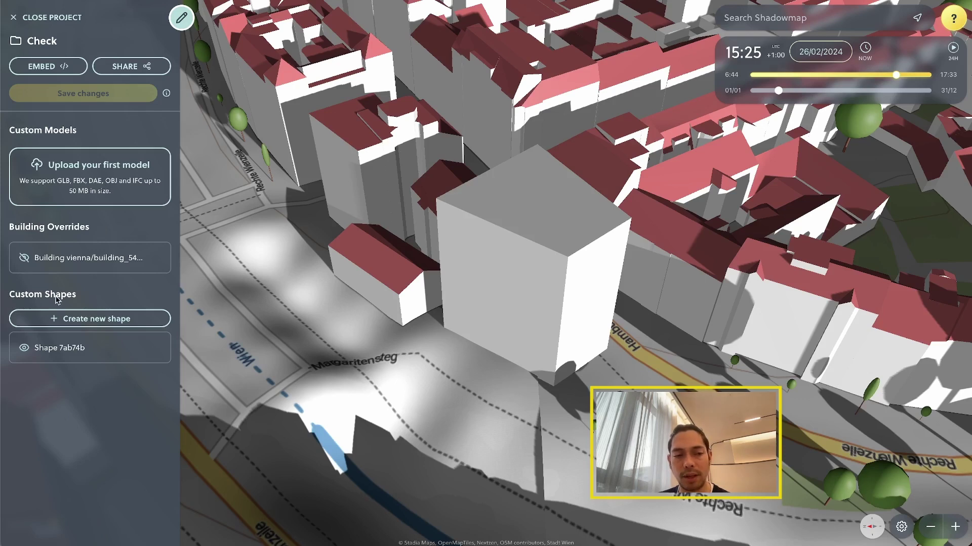
- Set the height of the custom block shape on the corner plot to 12 m
left_click(531, 303)
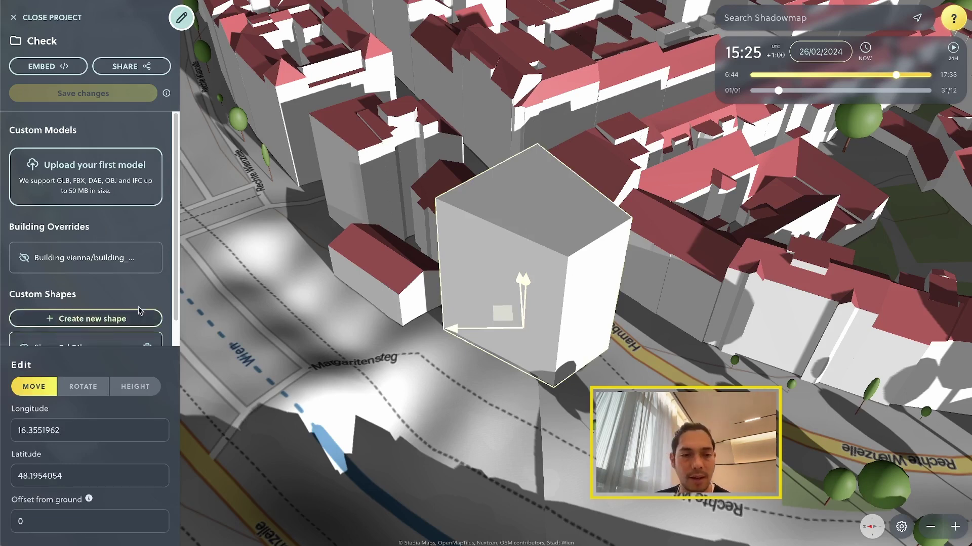
scroll(144, 298, "down", 1)
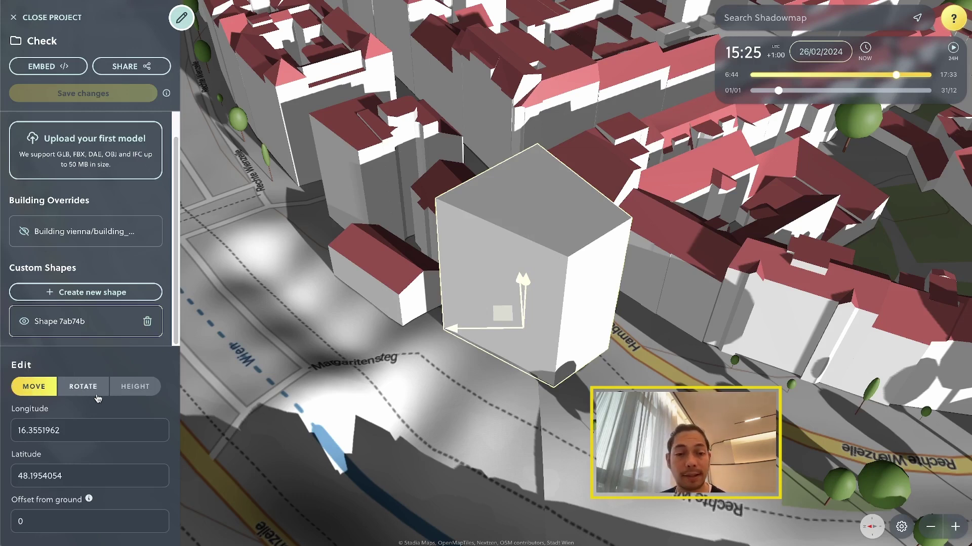
left_click(137, 386)
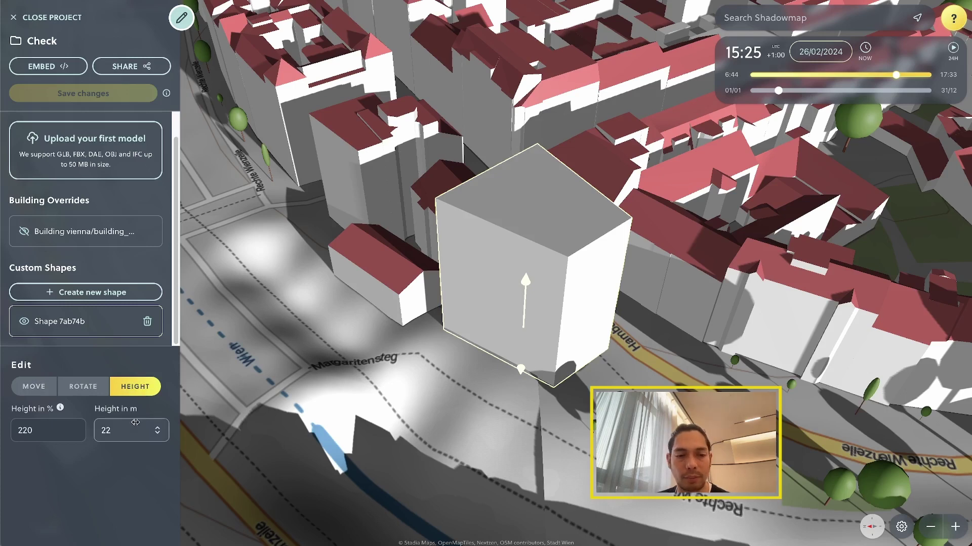
left_click(157, 427)
mouse_move(126, 433)
left_mouse_down()
mouse_move(96, 432)
mouse_move(118, 429)
left_mouse_up()
type("12")
left_click(112, 477)
right_click_drag(467, 322, 459, 290)
scroll(511, 278, "up", 5)
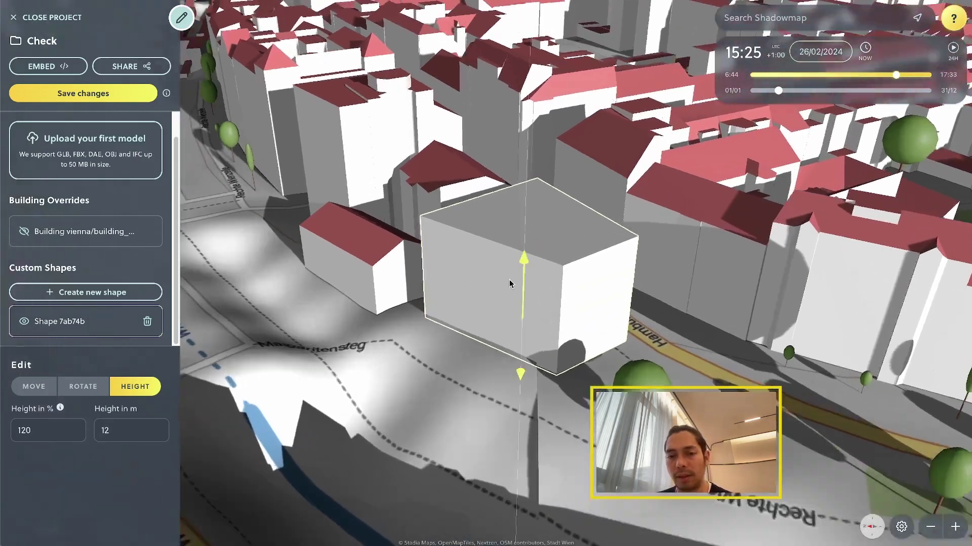
- Set the time of day for the shadows to 13:31
right_click_drag(493, 326, 506, 253)
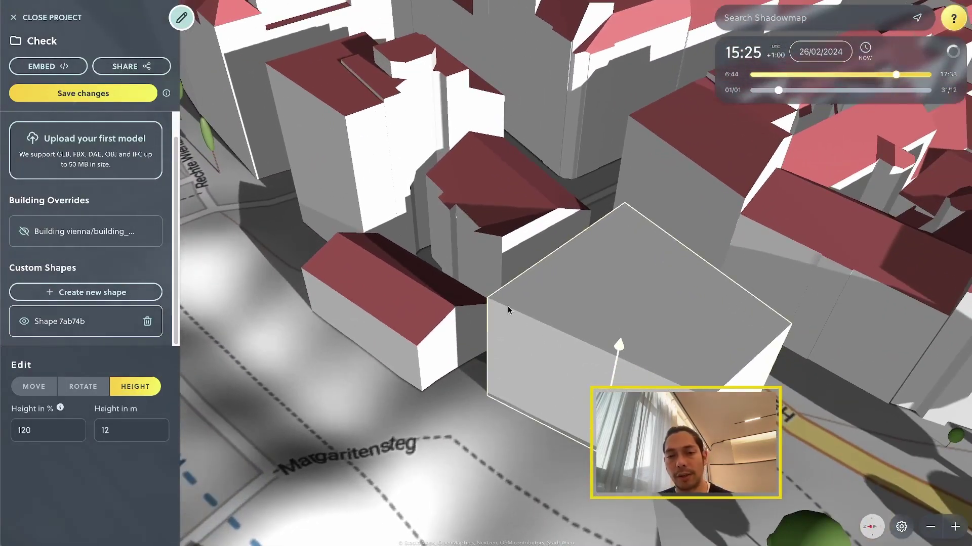
left_click_drag(895, 74, 863, 83)
scroll(302, 392, "down", 5)
- Delete the custom block shape from the corner plot
left_click(528, 348)
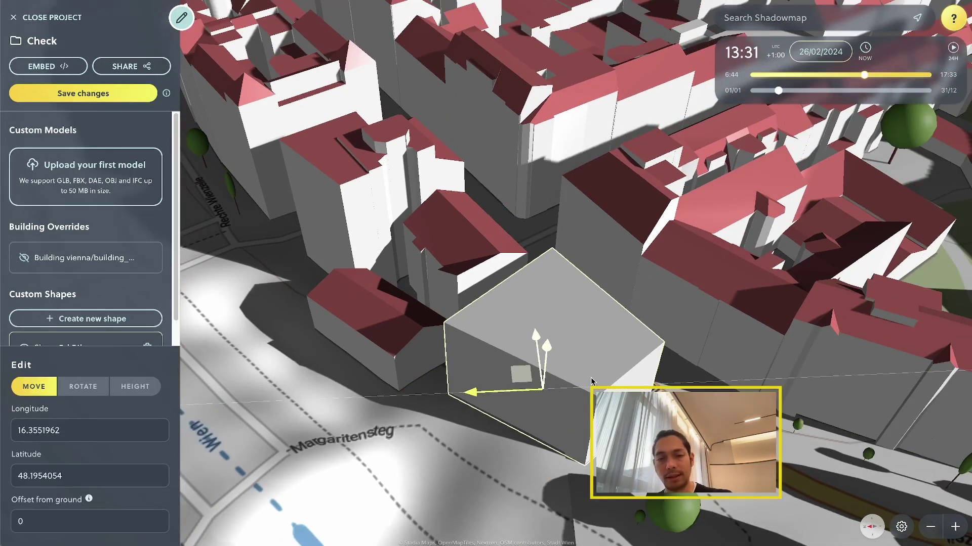
scroll(103, 314, "down", 1)
left_click(148, 322)
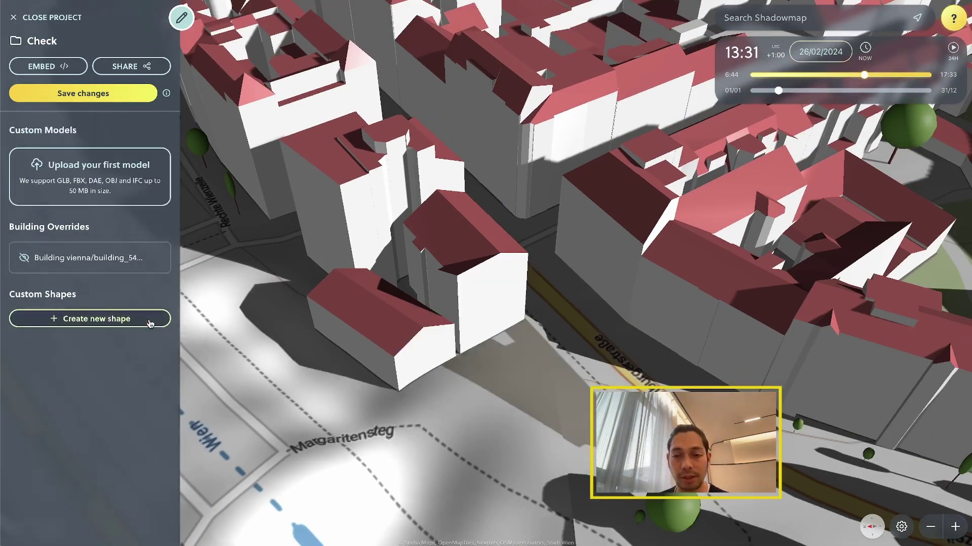
- Restore the hidden original corner building by removing its building override
scroll(557, 400, "down", 3)
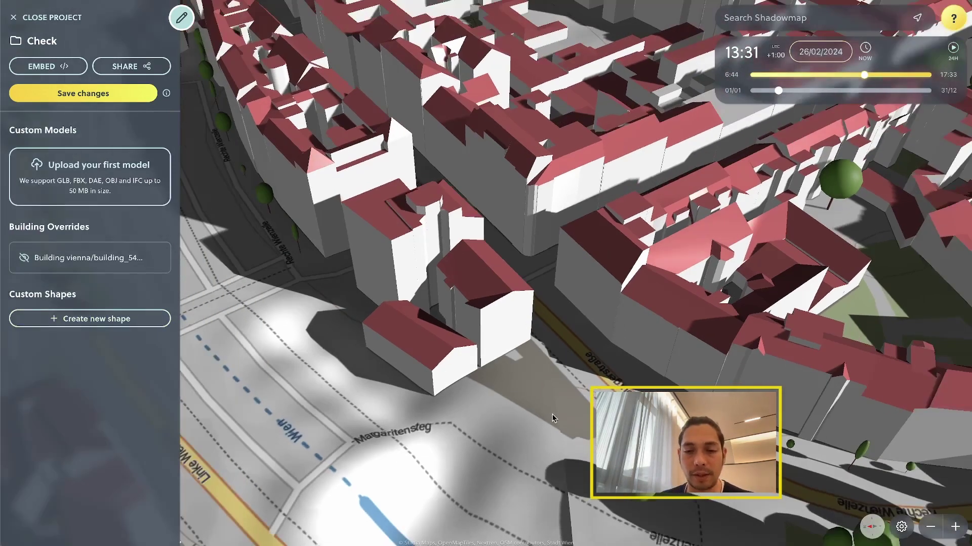
left_click_drag(564, 412, 506, 400)
right_click_drag(504, 394, 595, 393)
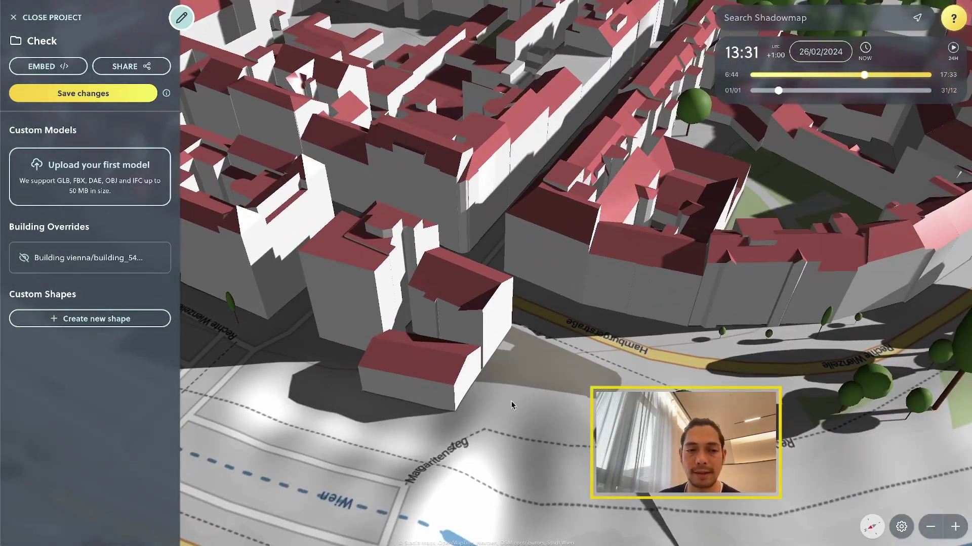
mouse_move(48, 258)
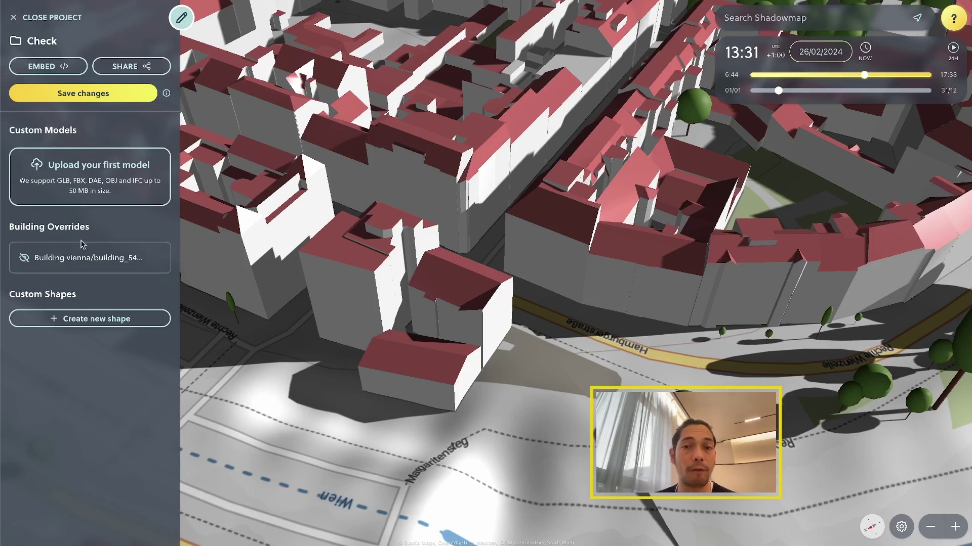
mouse_move(93, 266)
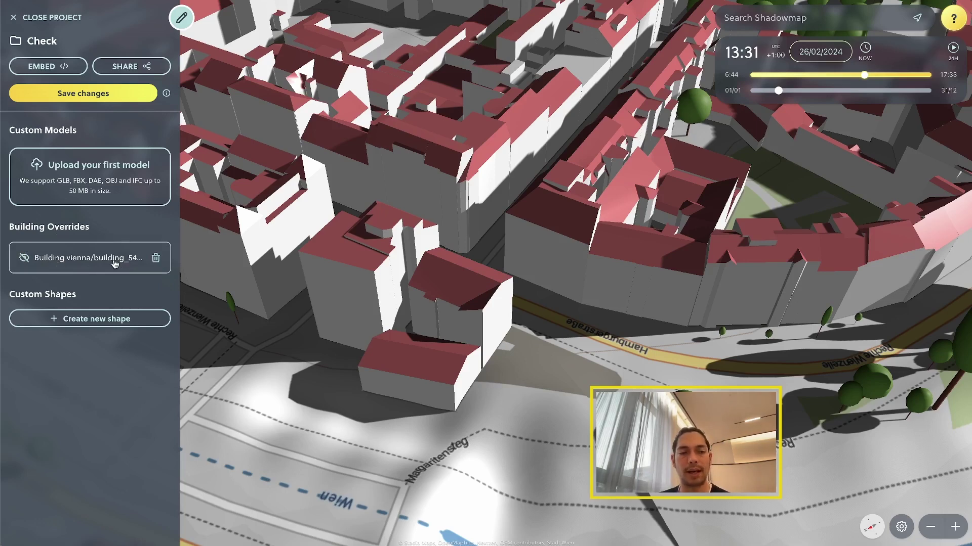
left_click(156, 259)
left_click(537, 294)
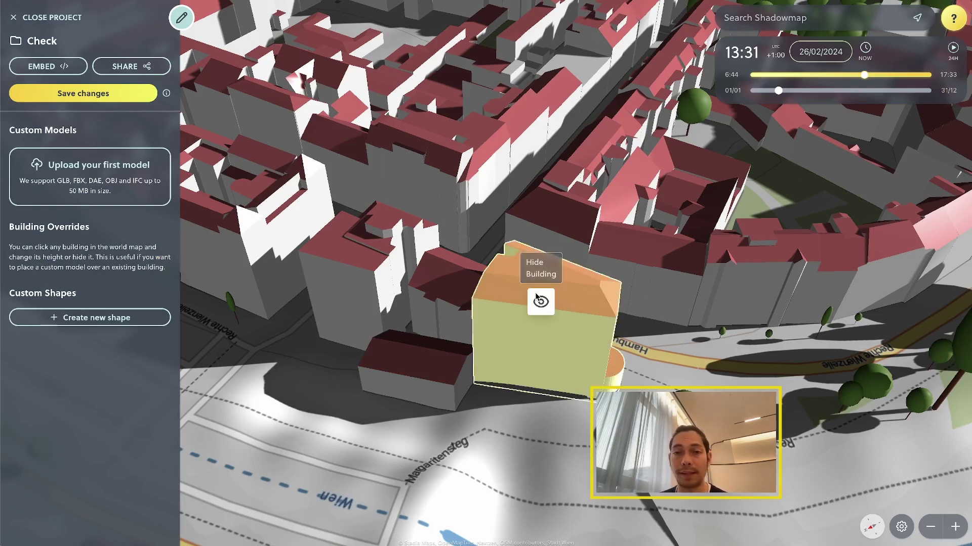
left_click(527, 408)
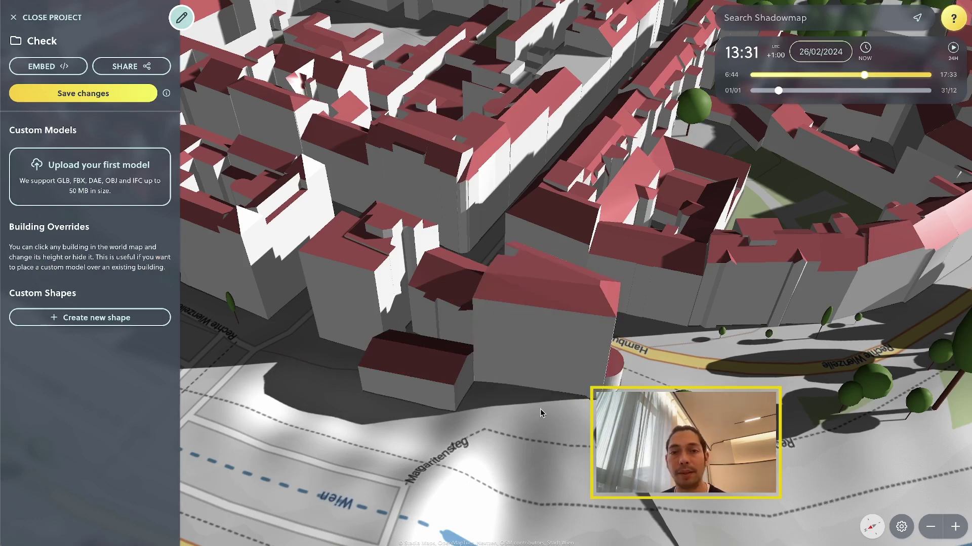
- Hide the original corner building and the two neighbouring buildings beside it
left_click(561, 349)
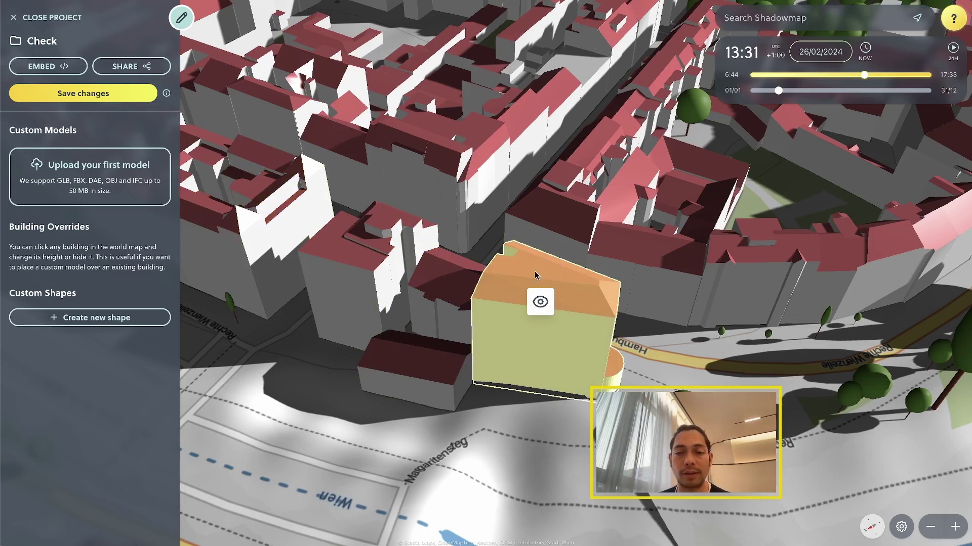
left_click(540, 303)
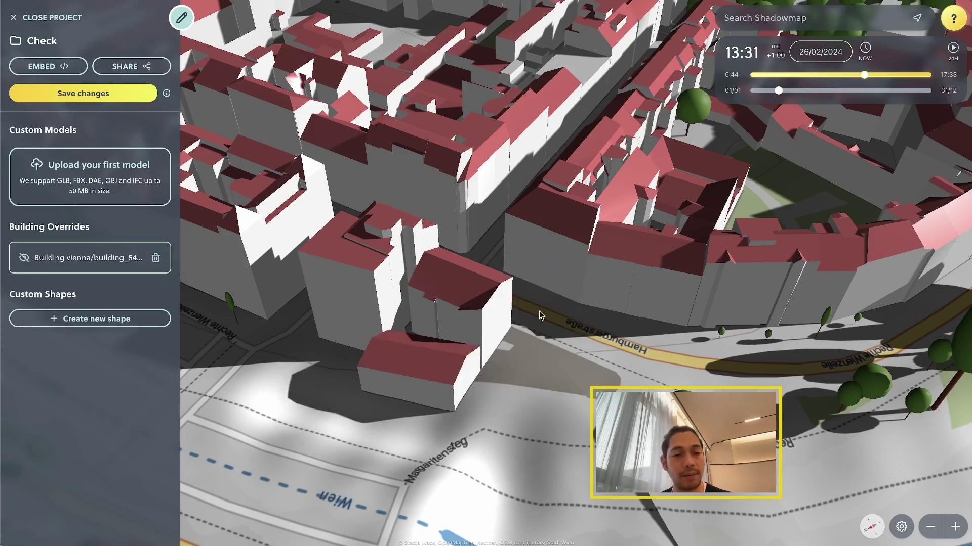
left_click(464, 303)
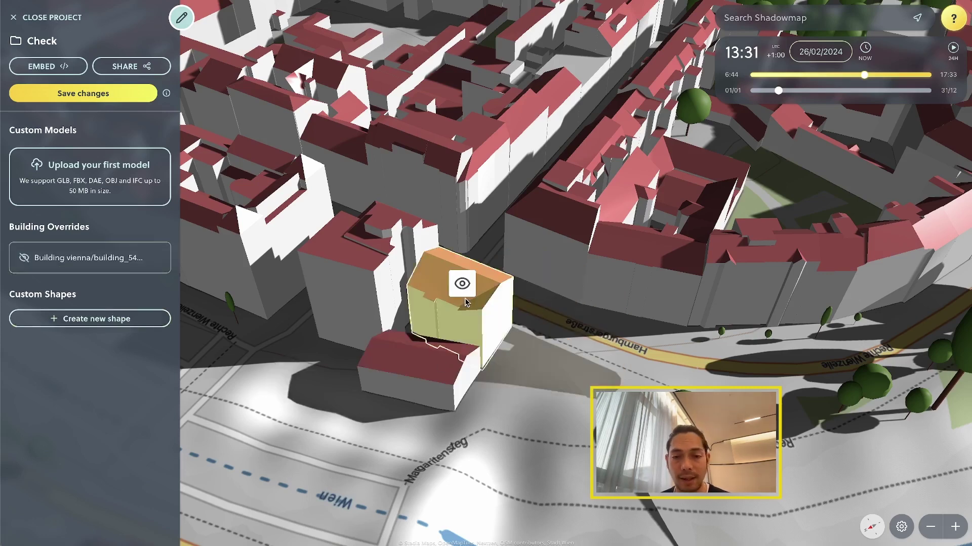
left_click(462, 301)
left_click(435, 359)
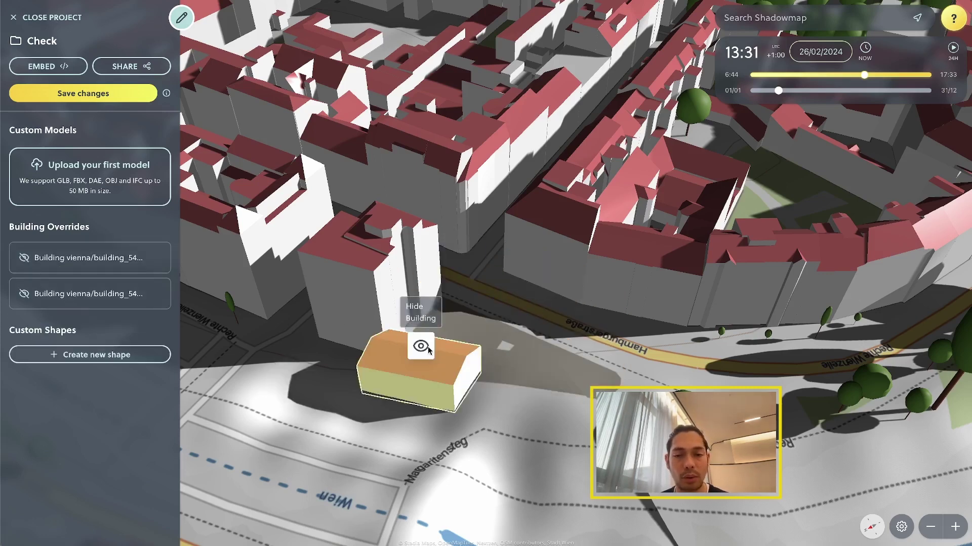
left_click(421, 347)
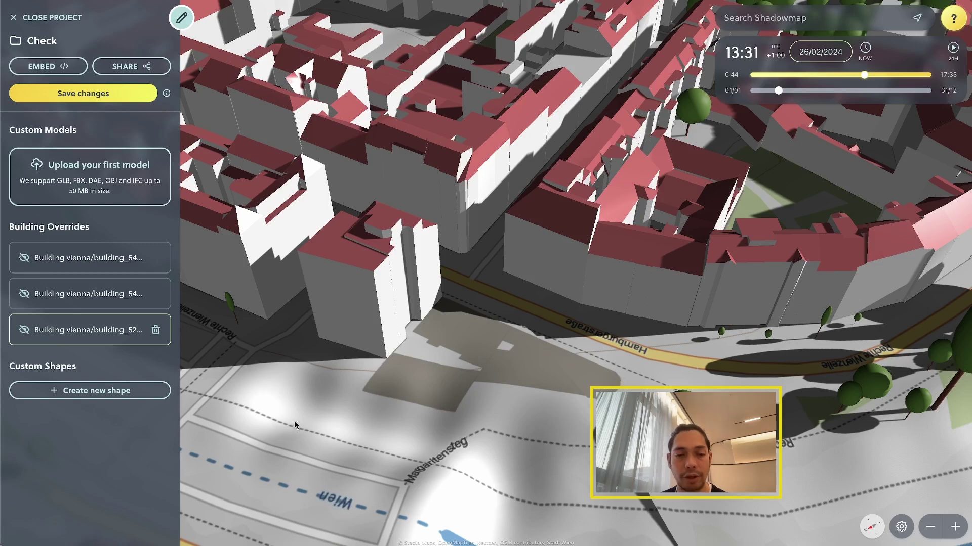
- Create a new custom shape by tracing a closed, seven-corner L-shaped footprint over the cleared plot between Hamburgerstraße and Margaritensteg
left_click(72, 392)
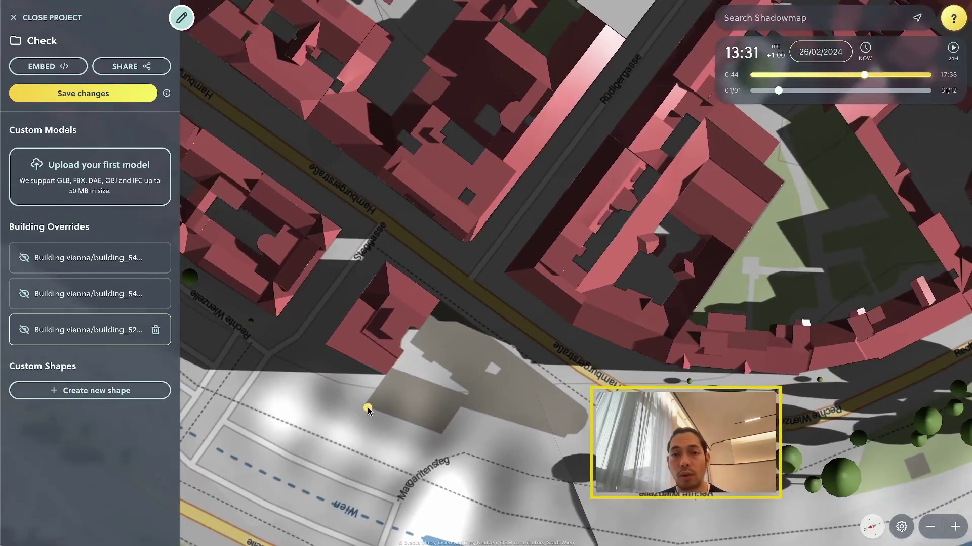
left_click(443, 309)
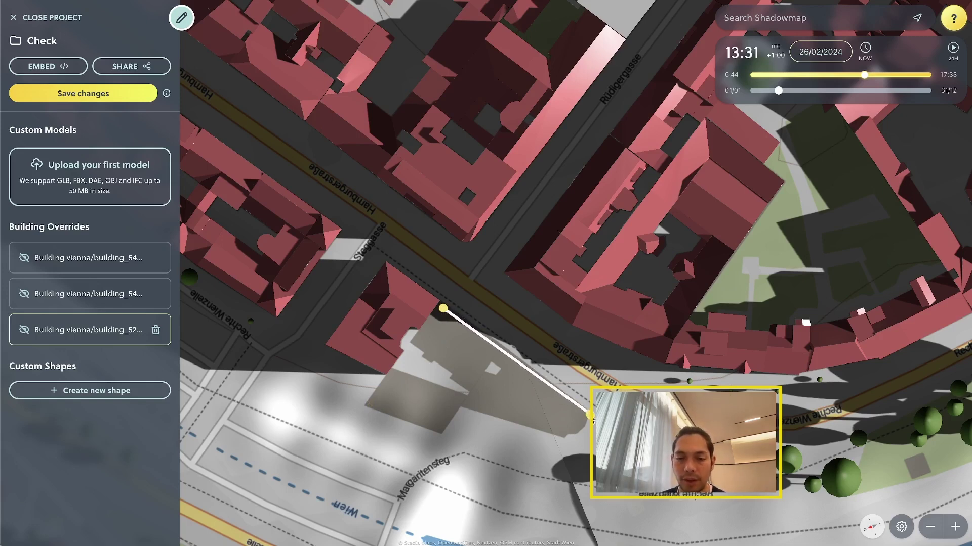
left_click(590, 414)
left_click(567, 455)
left_click(445, 421)
left_click(408, 468)
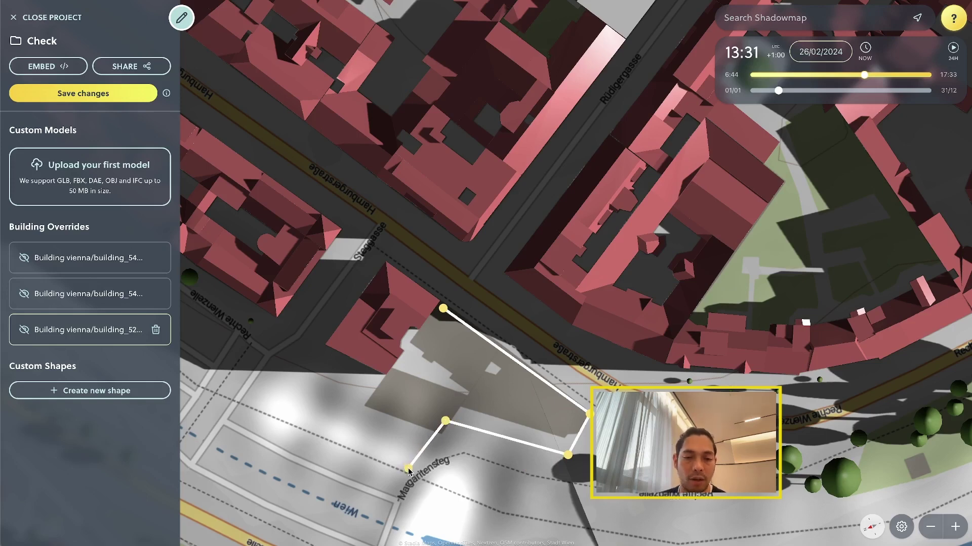
left_click(327, 431)
left_click(385, 383)
left_click(436, 333)
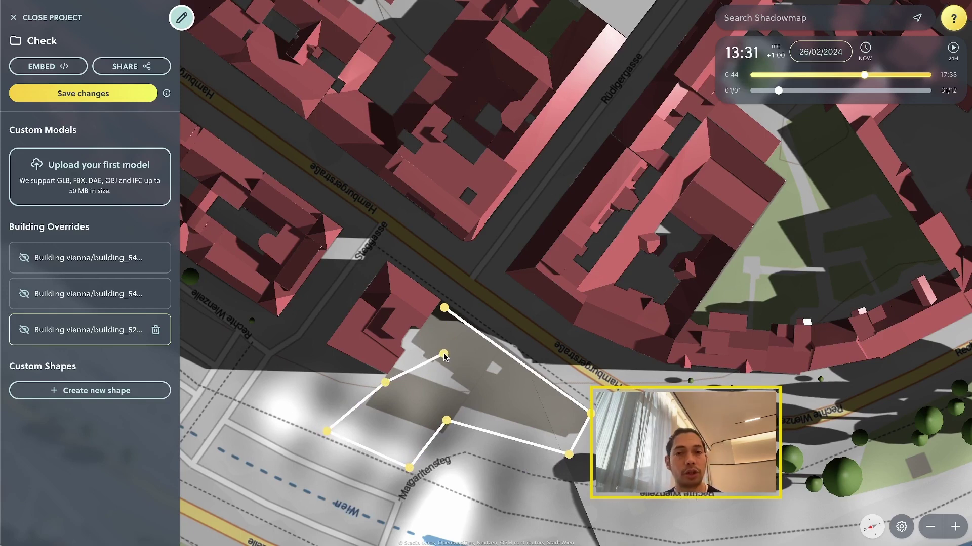
left_click(444, 308)
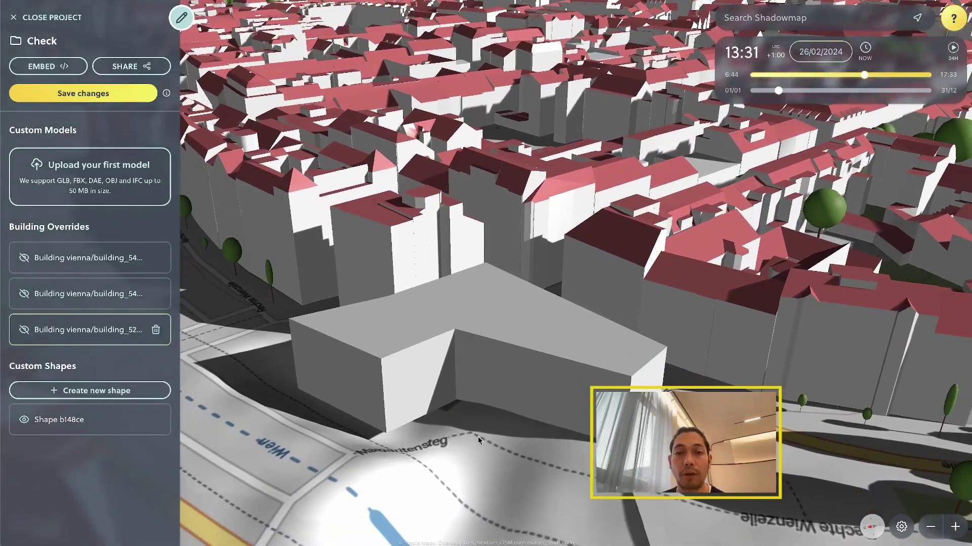
left_click_drag(478, 437, 472, 462)
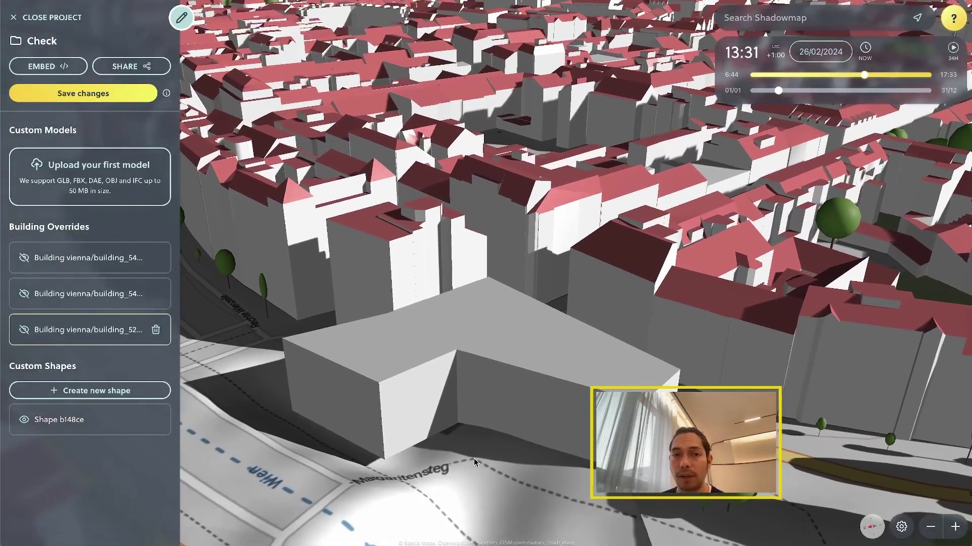
- Set the height of the new L-shaped custom shape on the corner plot to 24 m
left_click(425, 365)
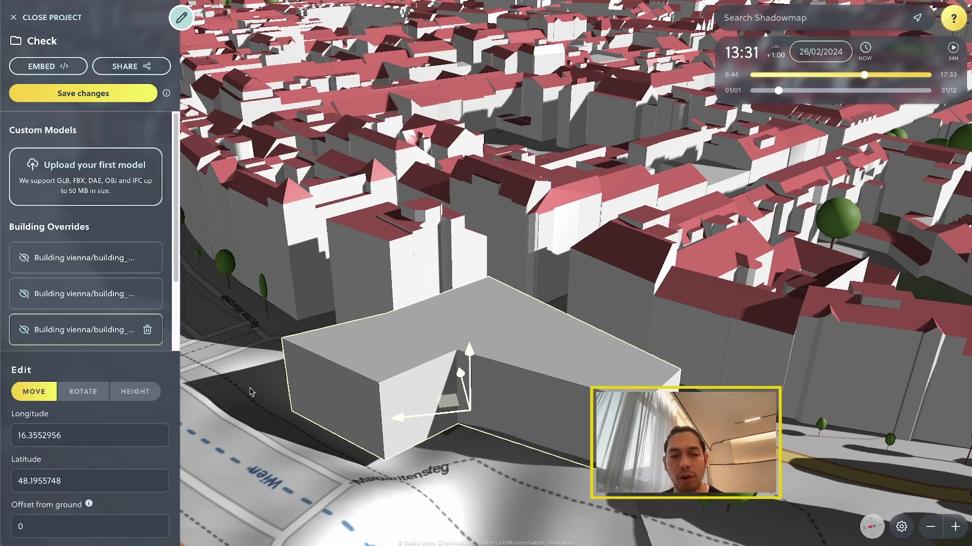
left_click(514, 449)
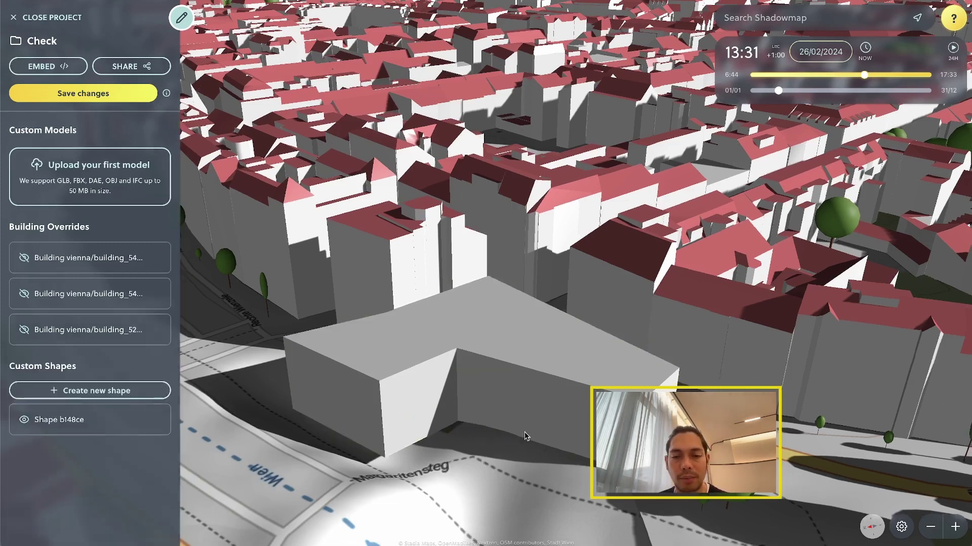
left_click(507, 363)
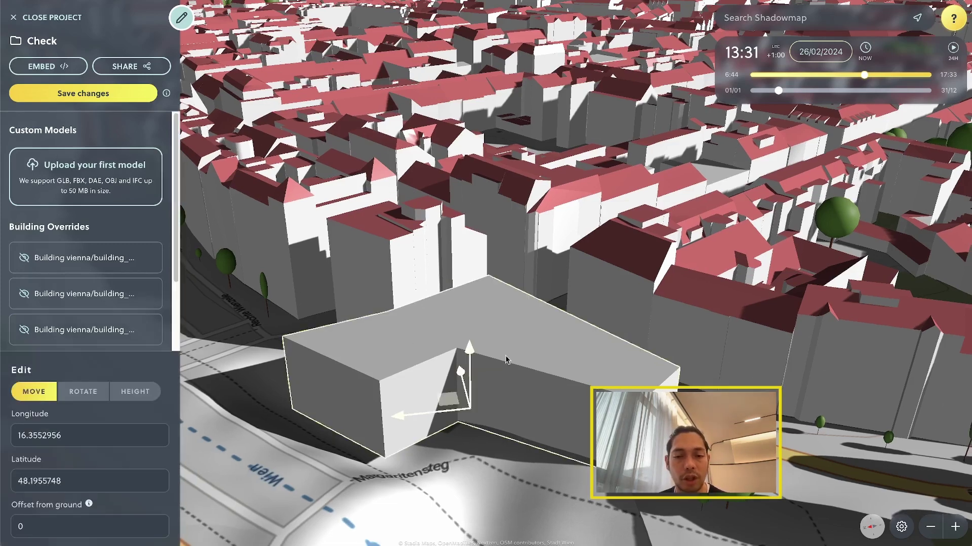
left_click(135, 394)
left_click(109, 456)
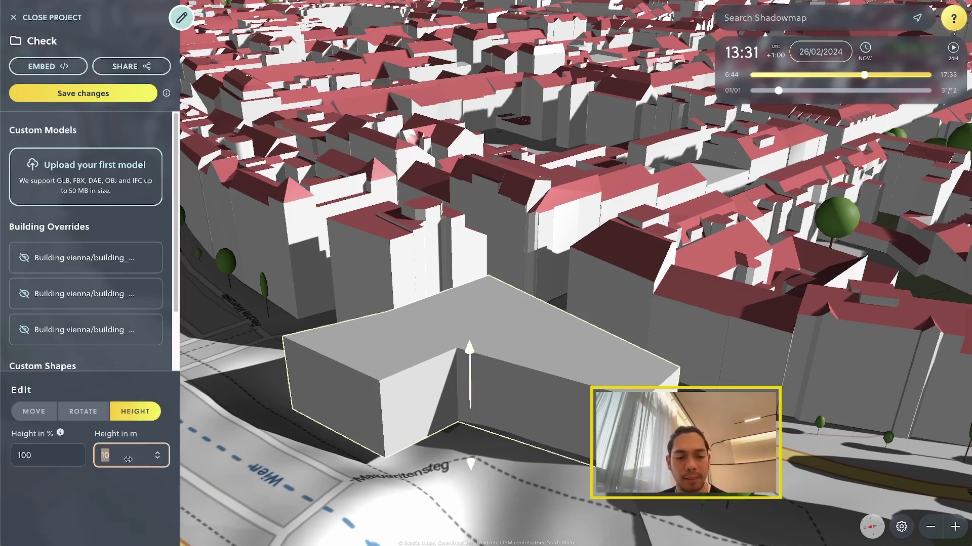
type("24")
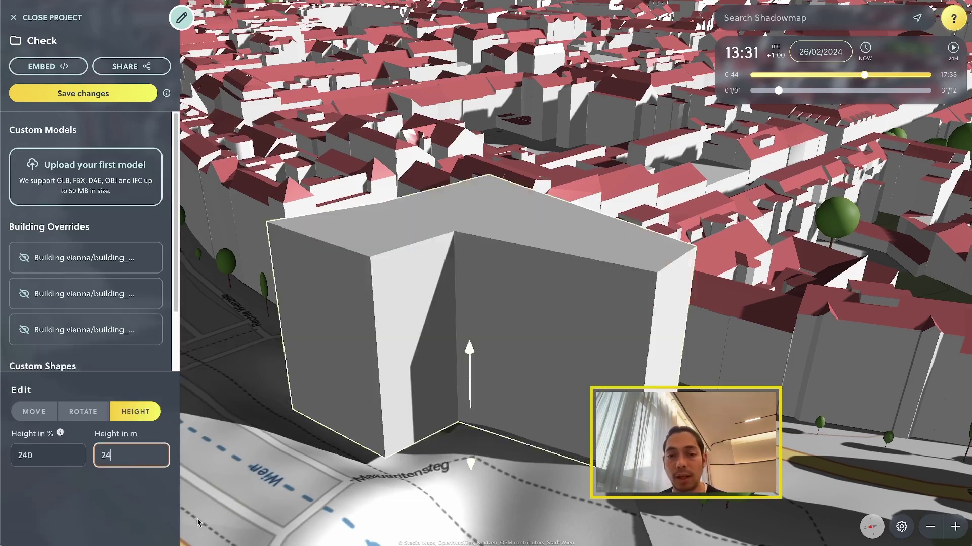
- Deselect the raised custom shape and save the changes to the Check project
right_click_drag(268, 354, 675, 276)
left_click_drag(657, 263, 635, 323)
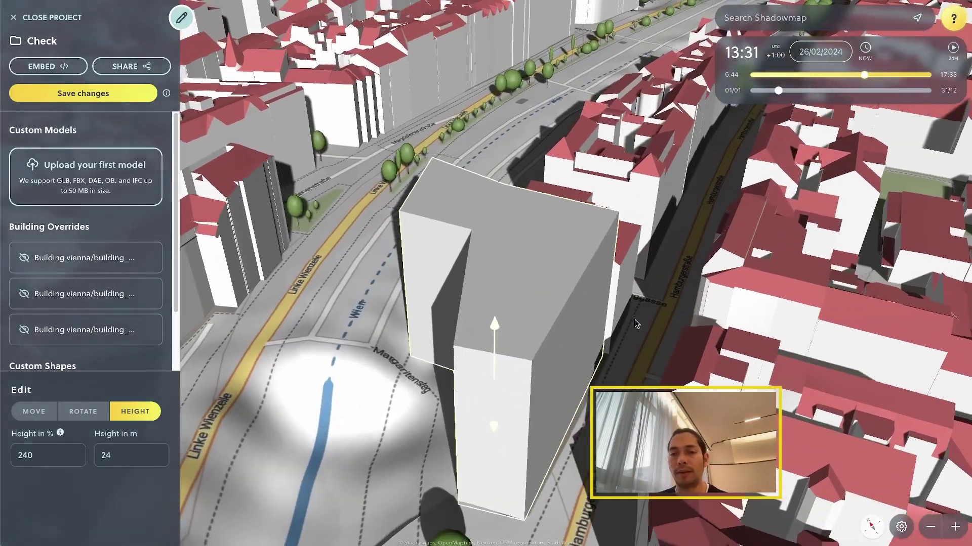
right_click_drag(636, 323, 651, 310)
left_click_drag(650, 310, 659, 287)
left_click(645, 198)
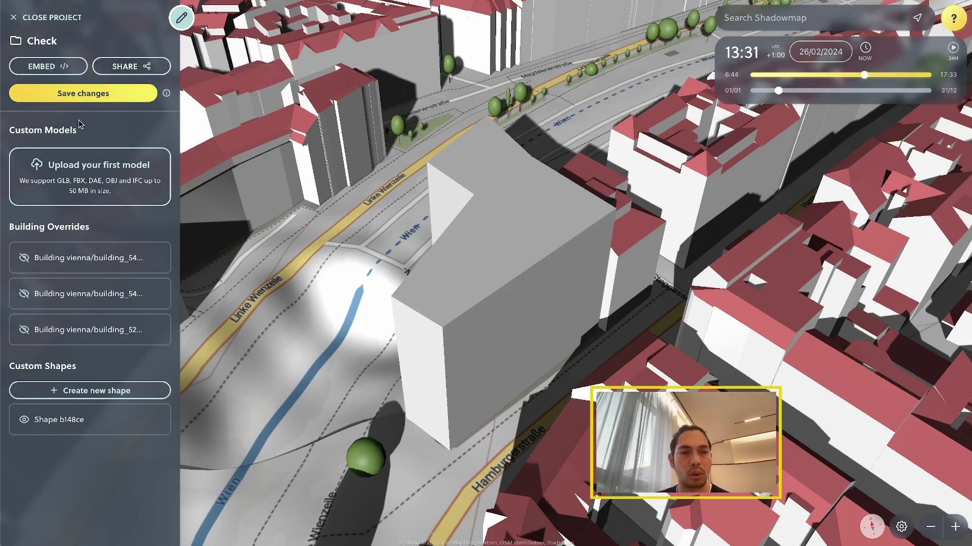
left_click(97, 95)
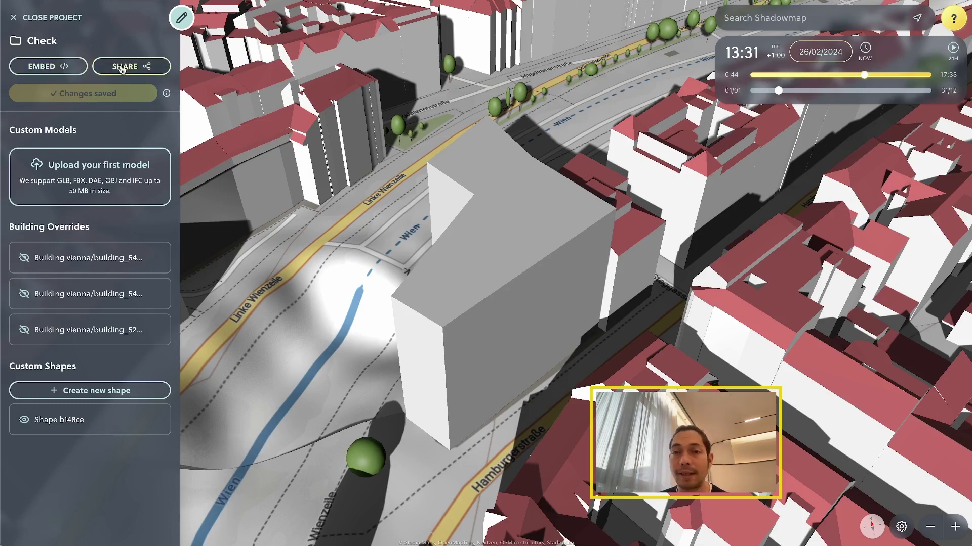
- Preview the Check project's HTML embed in the small and large sizes, and view its share link
left_click(48, 69)
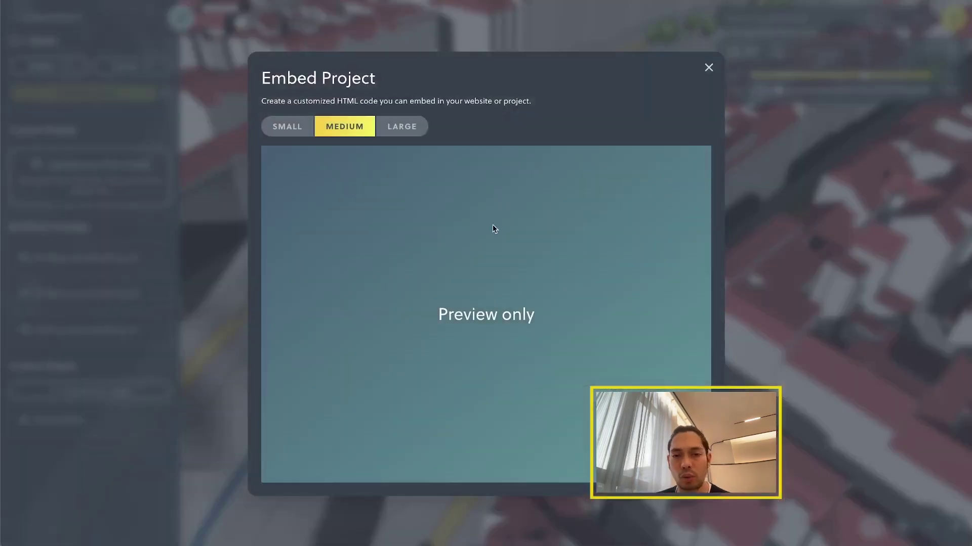
left_click(289, 126)
left_click(384, 181)
left_click(395, 129)
left_click(235, 104)
left_click(276, 127)
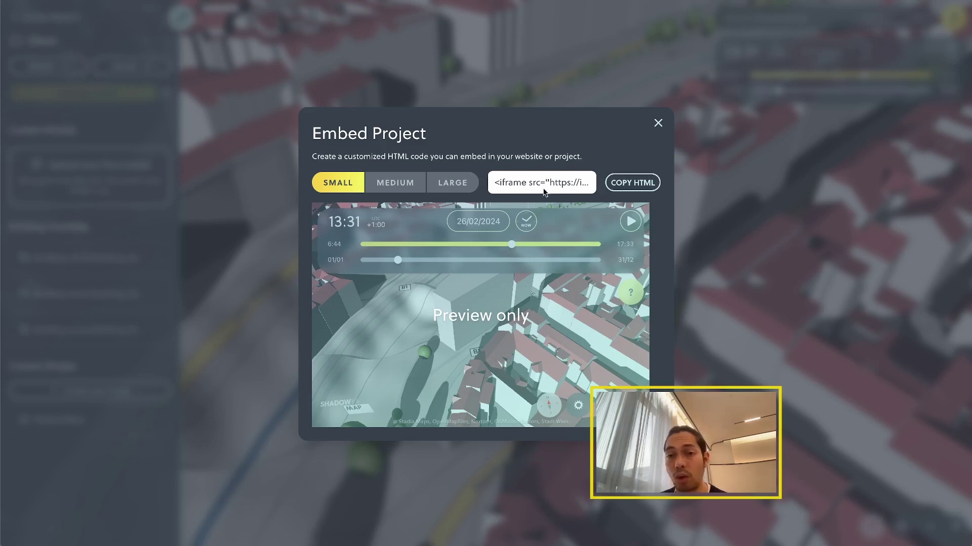
left_click(658, 123)
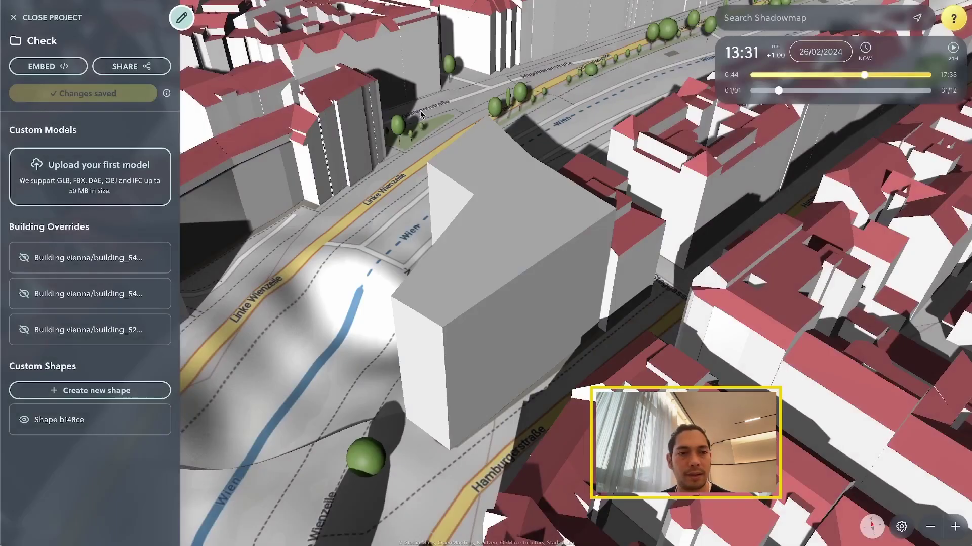
left_click(152, 69)
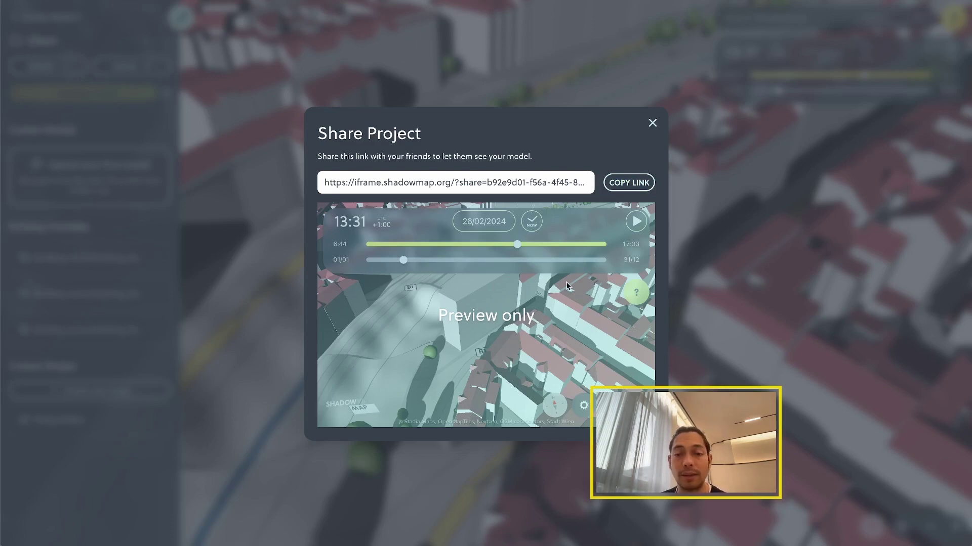
left_click(652, 124)
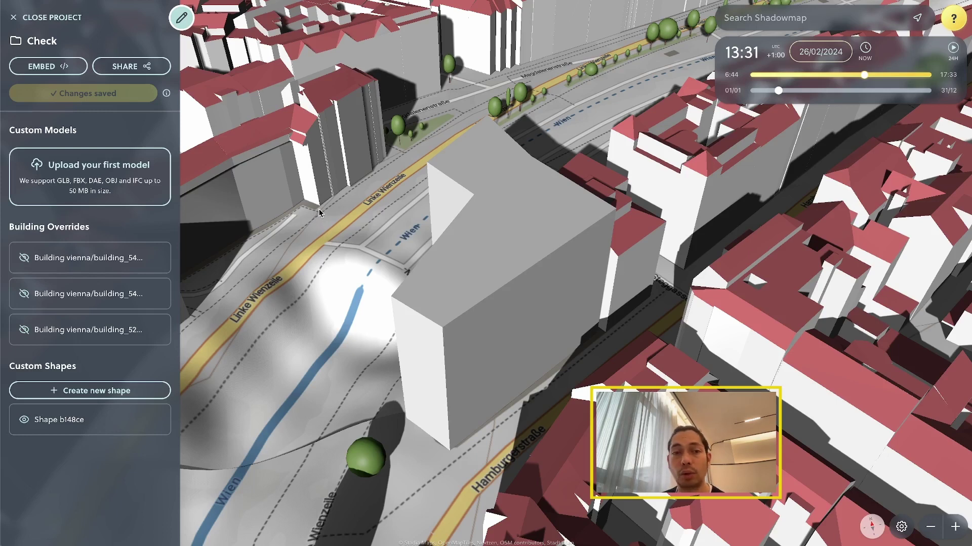
- Close the Check project and open the Custom Home Preview project
left_click(36, 18)
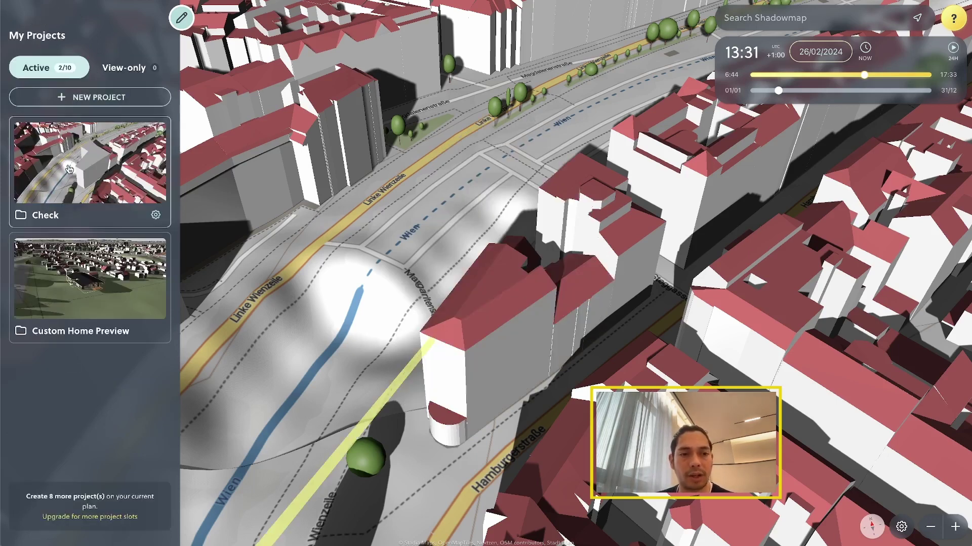
left_click(91, 292)
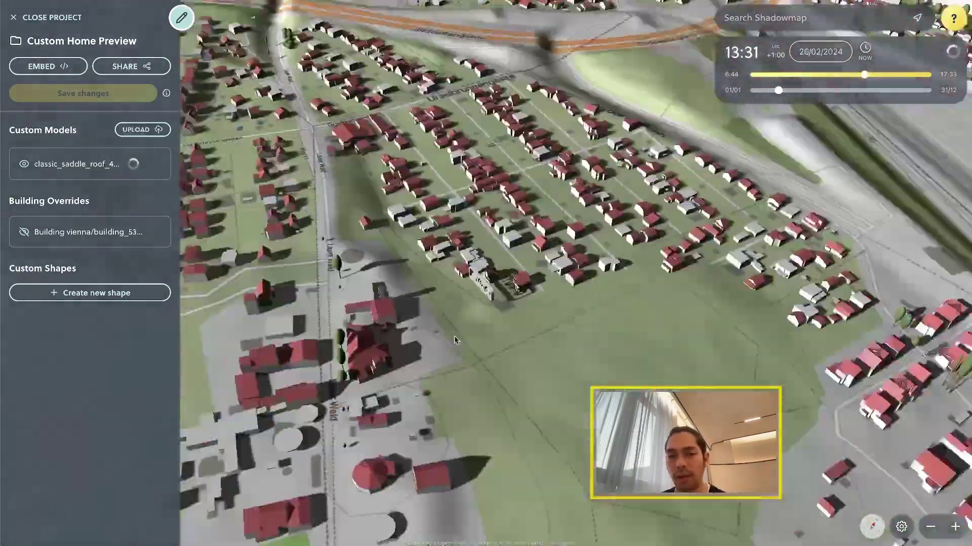
- Set the time of day to 11:48 with the dark-roofed custom house in close view
right_click_drag(454, 337, 364, 335)
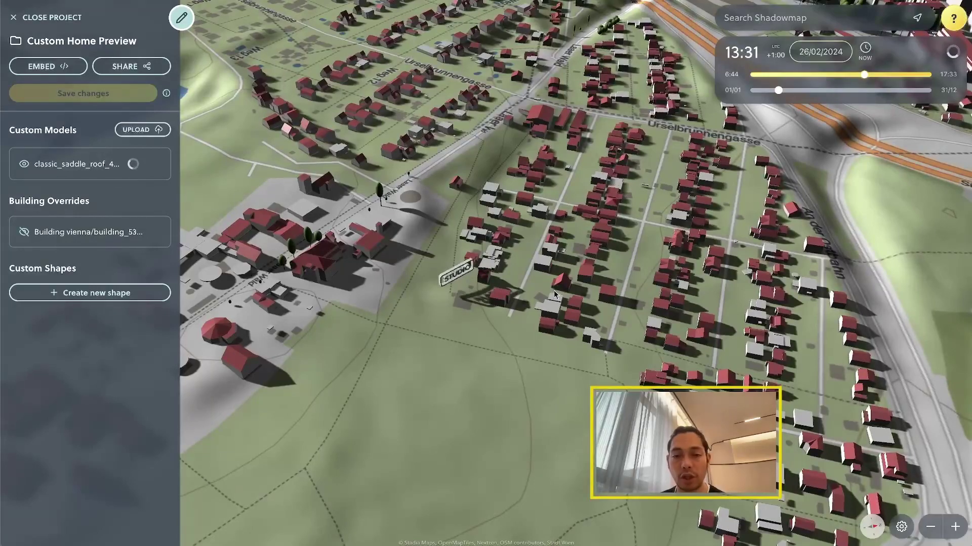
left_click_drag(482, 368, 546, 228)
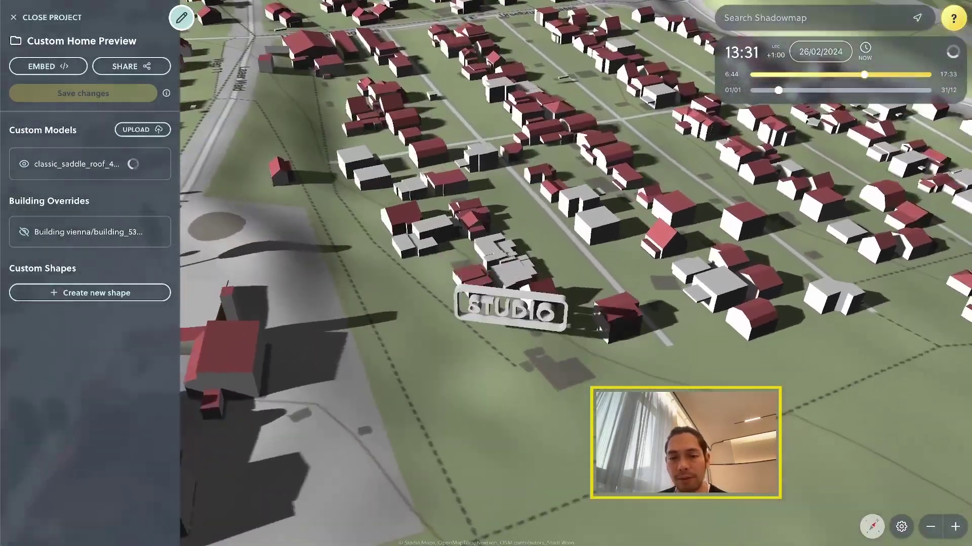
left_click_drag(479, 321, 418, 318)
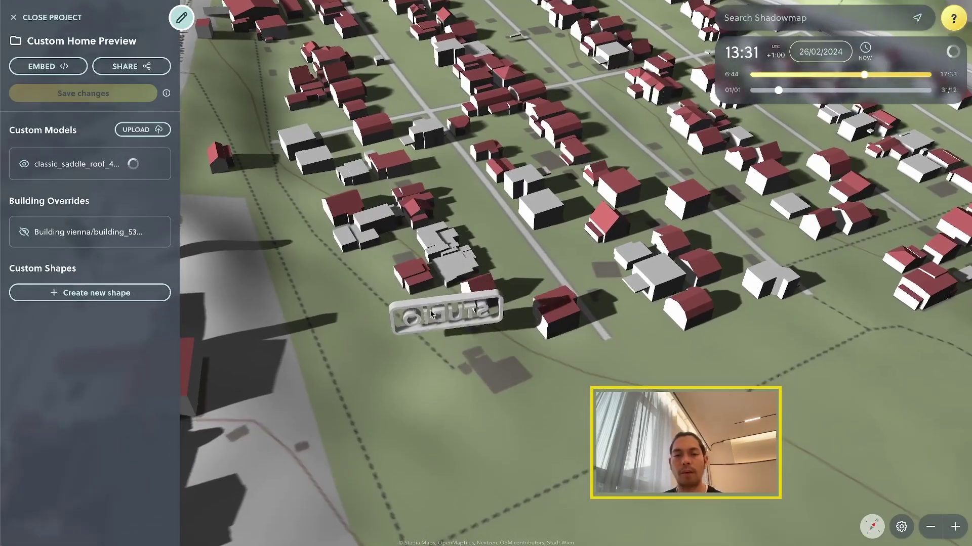
left_click_drag(544, 414, 560, 352)
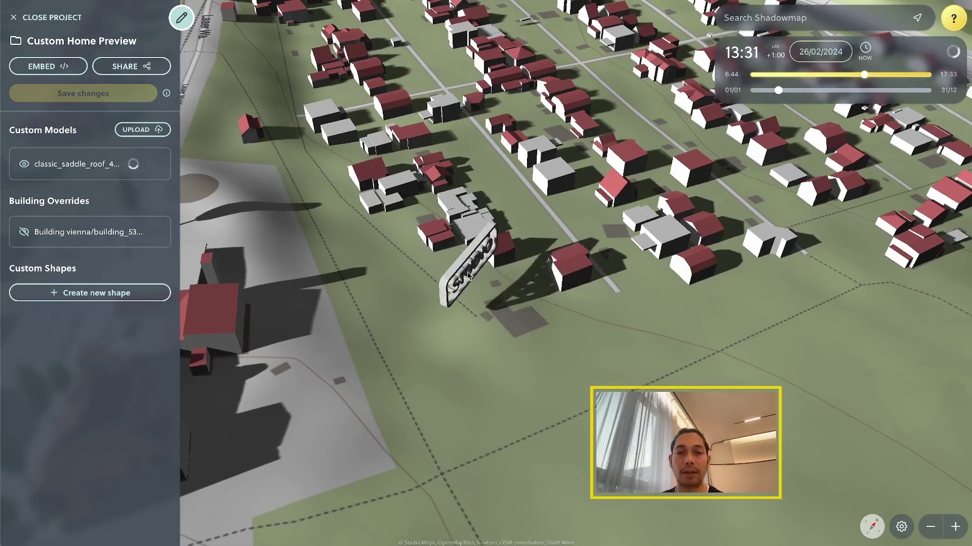
left_click_drag(444, 296, 593, 402)
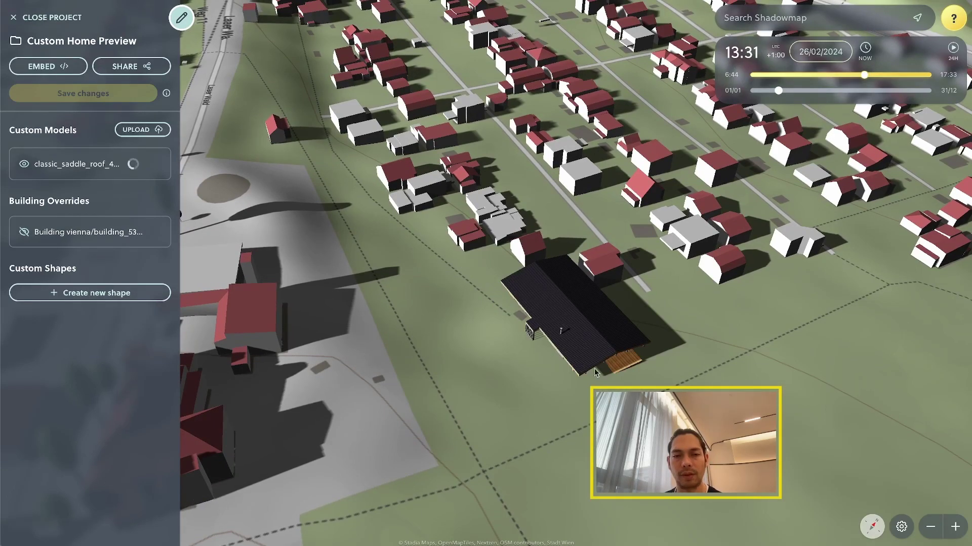
right_click_drag(595, 372, 565, 333)
scroll(514, 364, "up", 3)
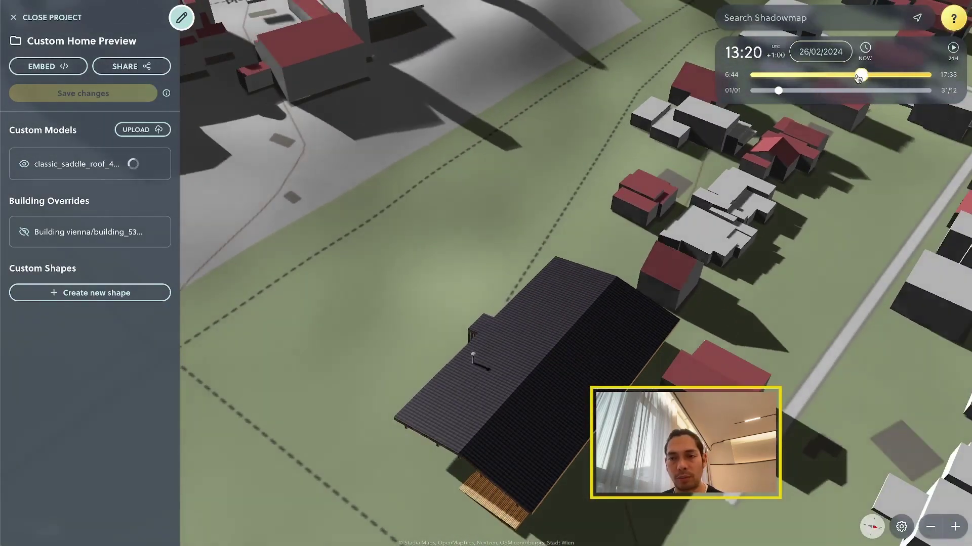
left_click_drag(858, 78, 831, 83)
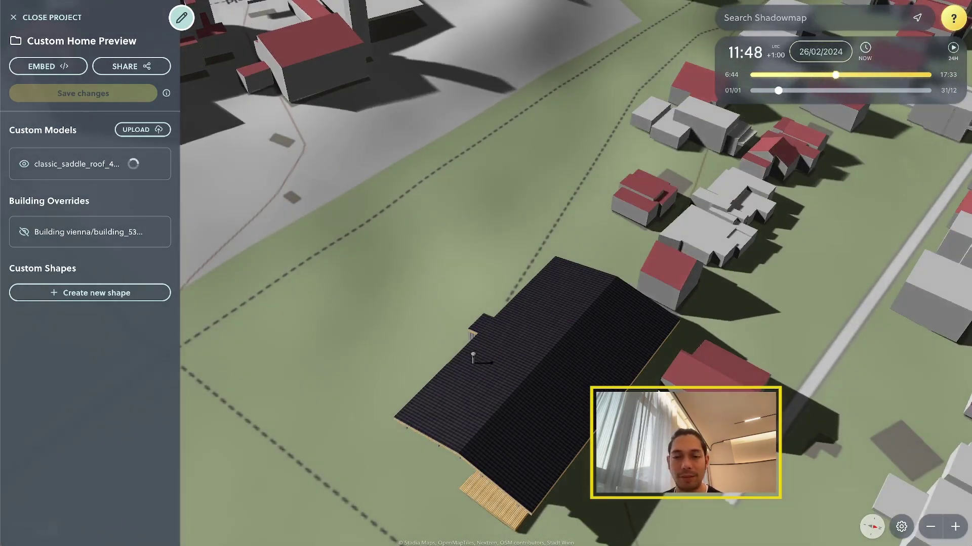
- Examine the custom saddle-roof house up close, including its terrace, glazed front, interior and shadows
left_click_drag(486, 508, 458, 329)
right_click_drag(539, 332, 540, 284)
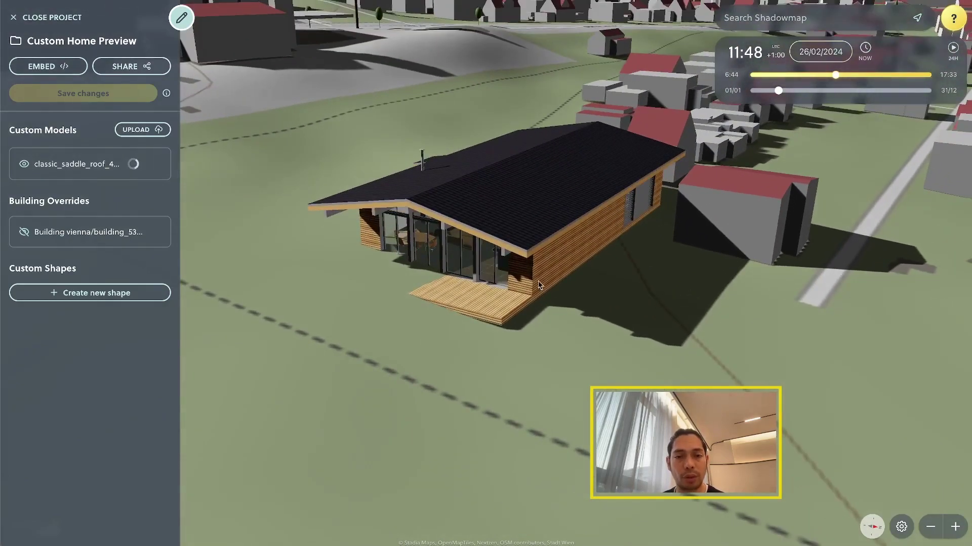
scroll(511, 355, "up", 5)
left_click_drag(511, 328, 570, 370)
right_click_drag(569, 369, 546, 302)
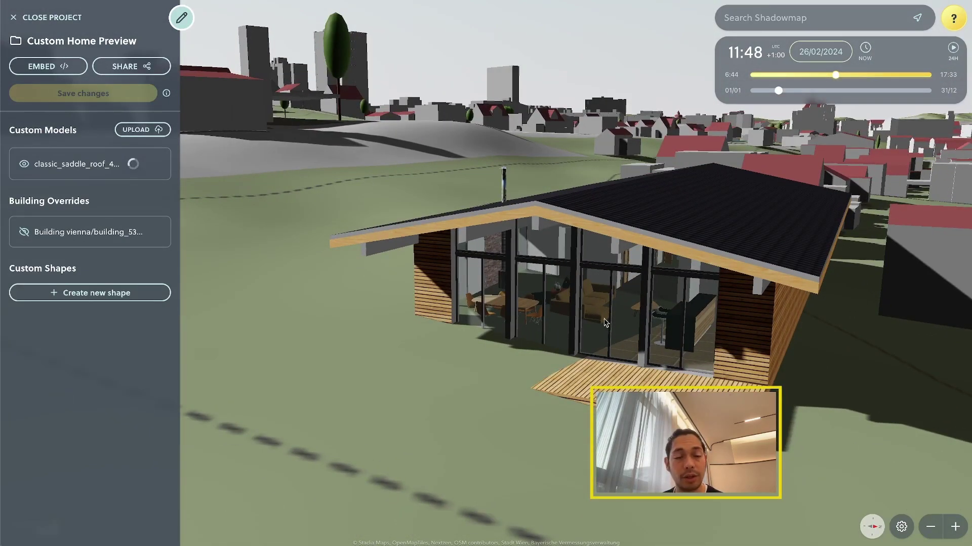
right_click_drag(610, 317, 575, 343)
right_click_drag(457, 316, 653, 327)
scroll(594, 371, "up", 3)
scroll(665, 271, "up", 3)
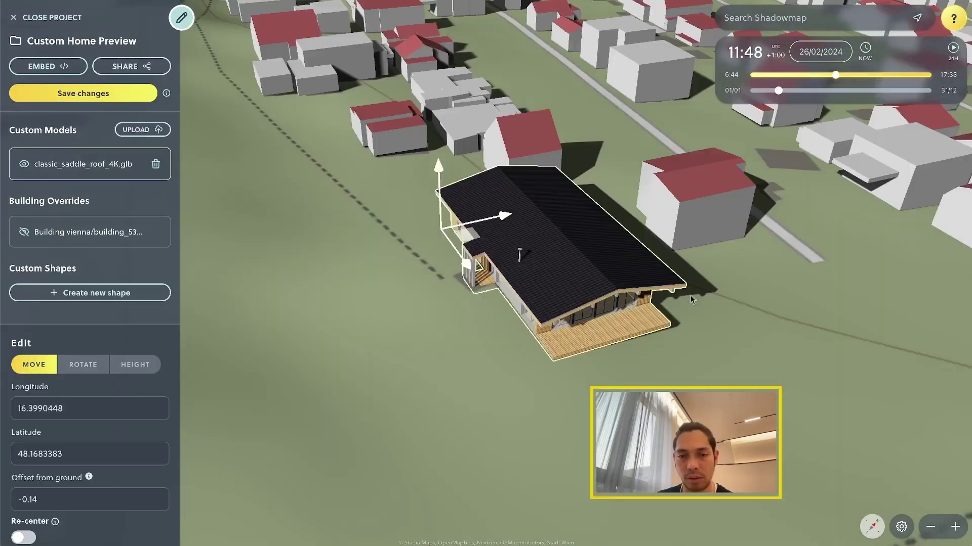
right_click_drag(476, 264, 659, 283)
left_click_drag(571, 269, 630, 323)
right_click_drag(630, 324, 615, 362)
left_click_drag(615, 363, 611, 337)
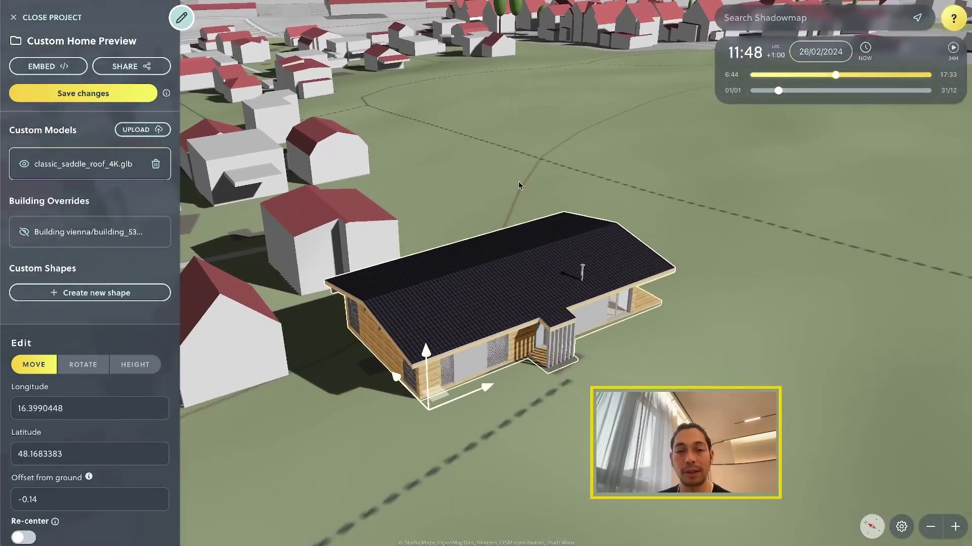
- Set the height of the classic_saddle_roof_4K.glb house model to 4 m
right_click_drag(518, 183, 514, 217)
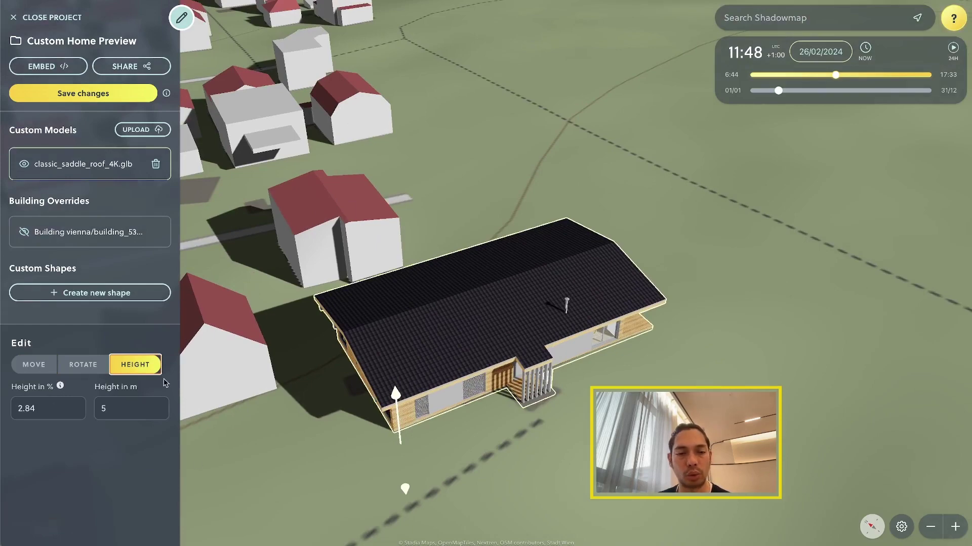
right_click_drag(520, 461, 327, 439)
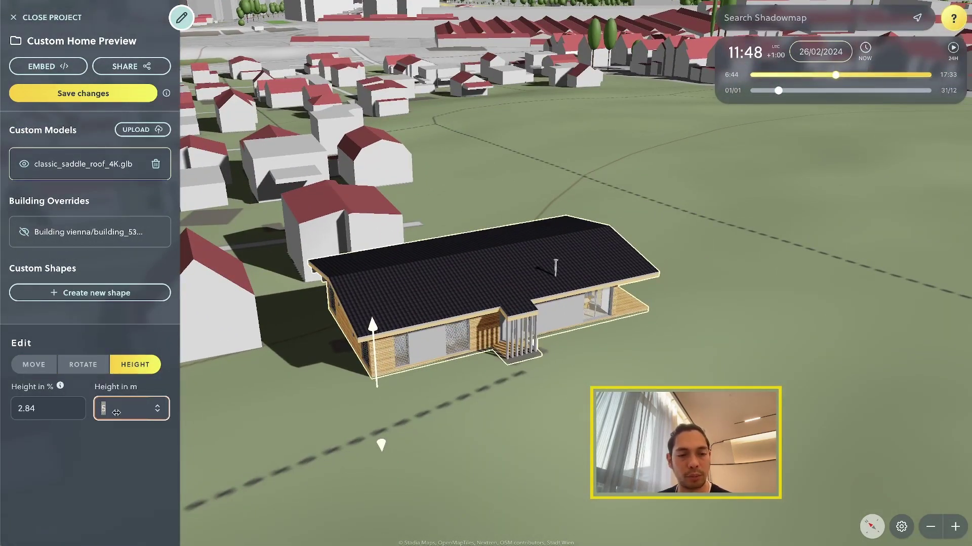
type("4")
right_click_drag(503, 369, 460, 435)
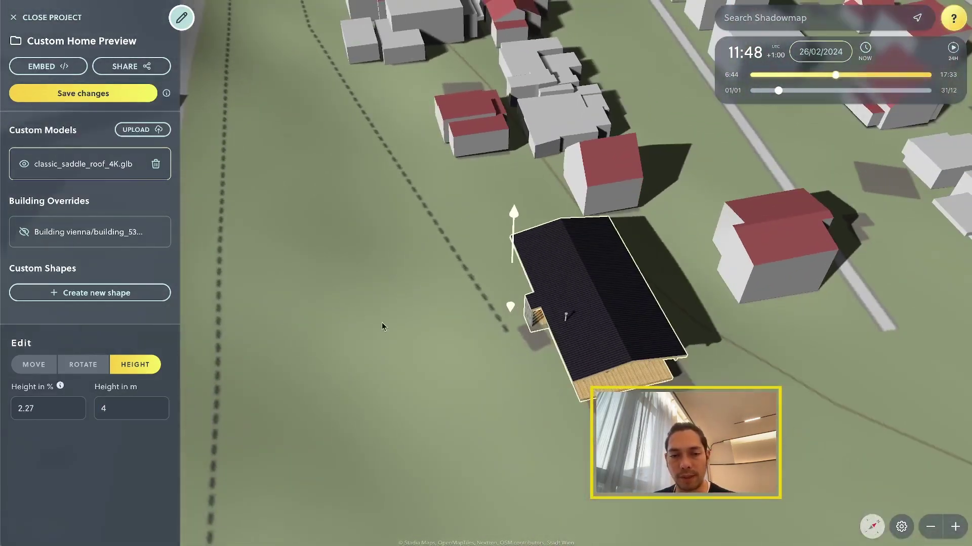